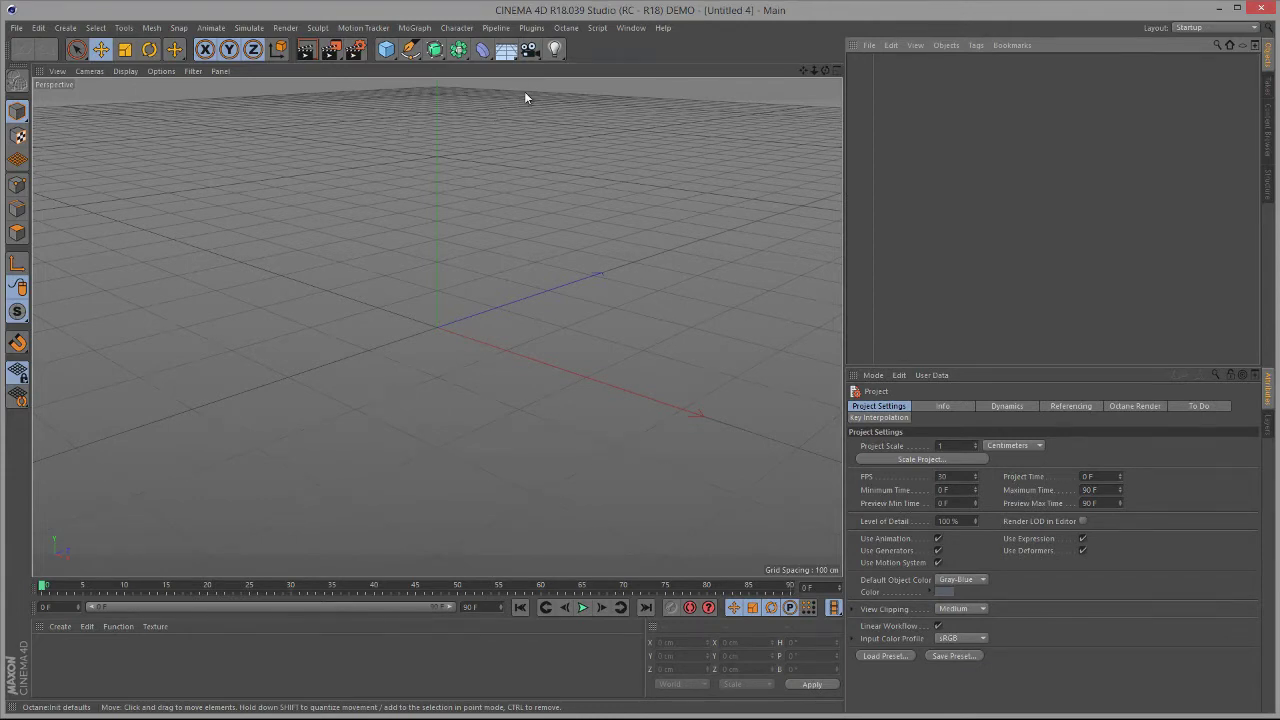
# Step: Open the Octane Dialog and the Live Viewer Window and arrange them at the top-left
pyautogui.click(566, 28)
pyautogui.click(577, 48)
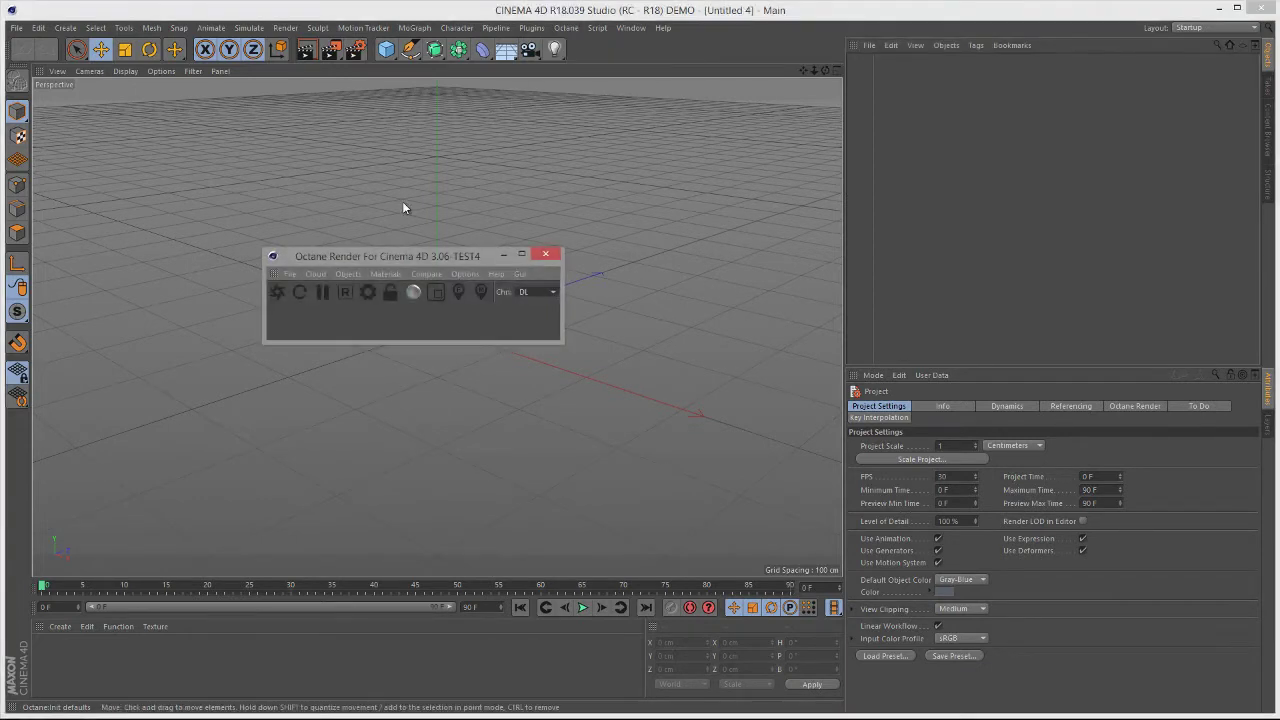
pyautogui.moveTo(382, 250); pyautogui.dragTo(171, 77)
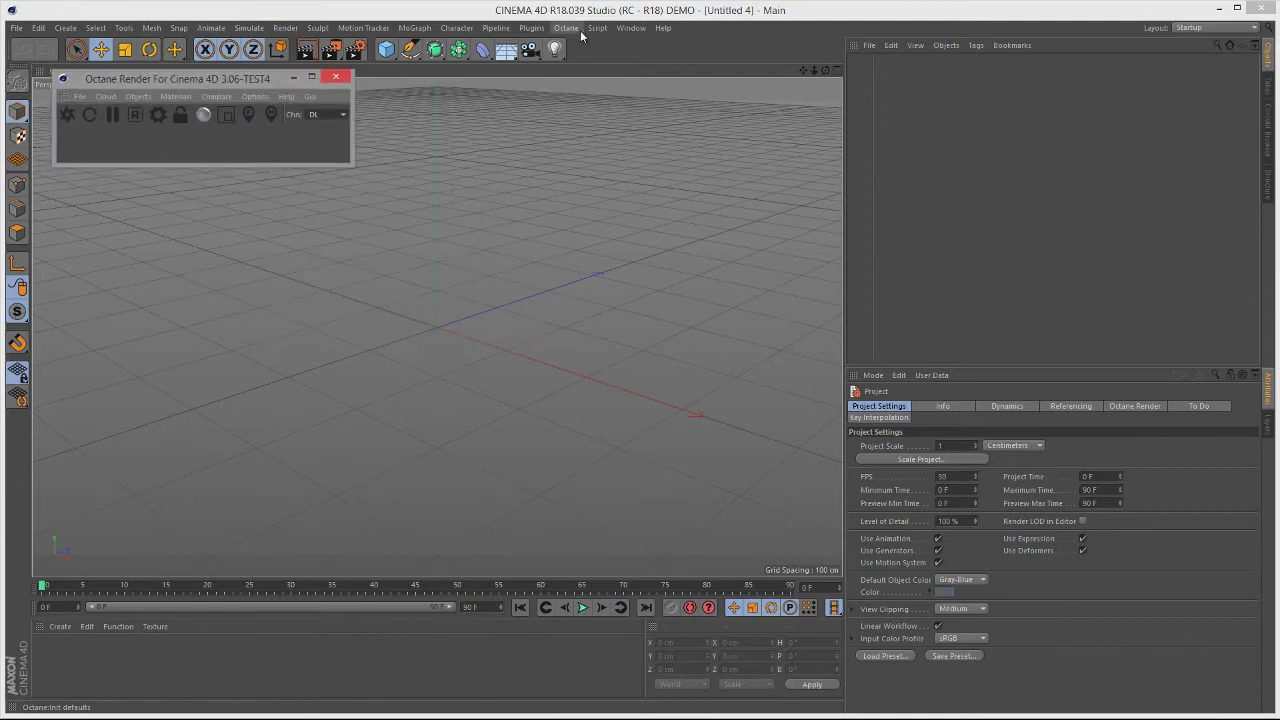
pyautogui.click(568, 28)
pyautogui.click(597, 62)
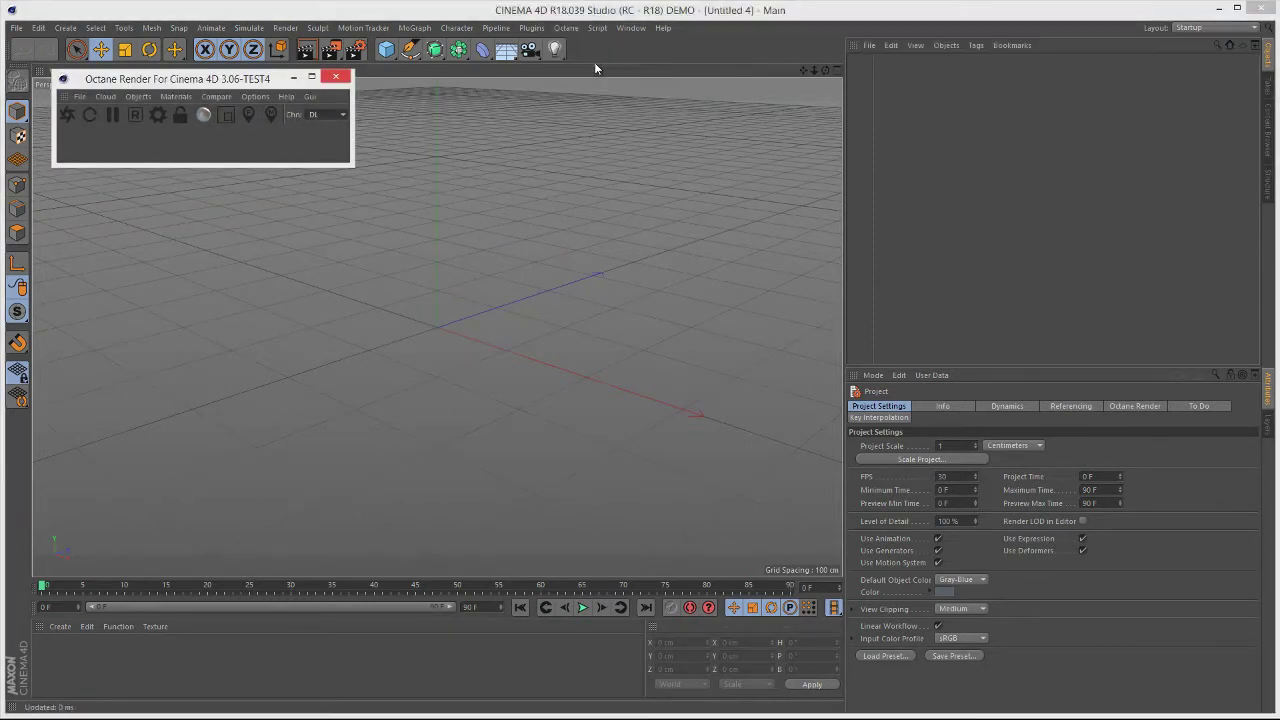
pyautogui.moveTo(444, 257); pyautogui.dragTo(225, 169)
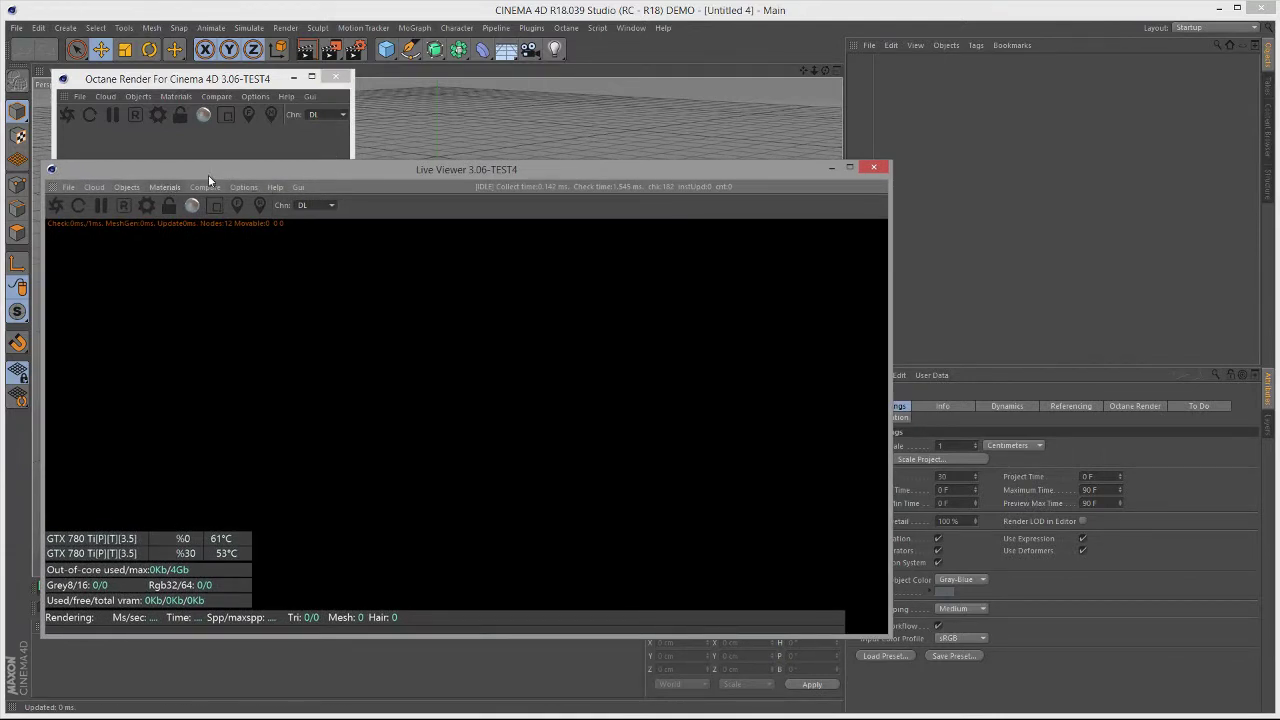
# Step: Add an Octane Daylight, render it in the Live Viewer, and orbit to frame the sunset horizon
pyautogui.click(128, 187)
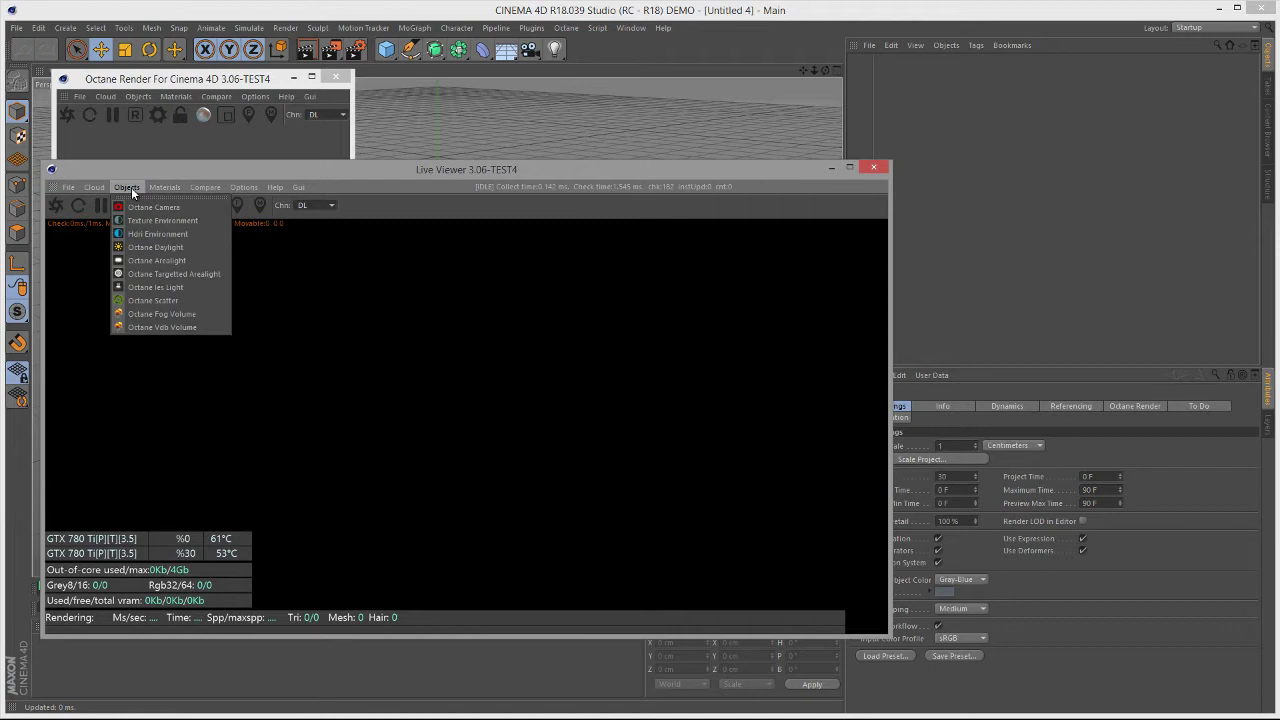
pyautogui.click(197, 247)
pyautogui.moveTo(531, 166); pyautogui.dragTo(525, 171)
pyautogui.click(50, 209)
pyautogui.keyDown('alt'); pyautogui.moveTo(595, 119); pyautogui.dragTo(646, 397); pyautogui.keyUp('alt')
pyautogui.keyDown('alt'); pyautogui.moveTo(838, 117); pyautogui.dragTo(820, 112); pyautogui.keyUp('alt')
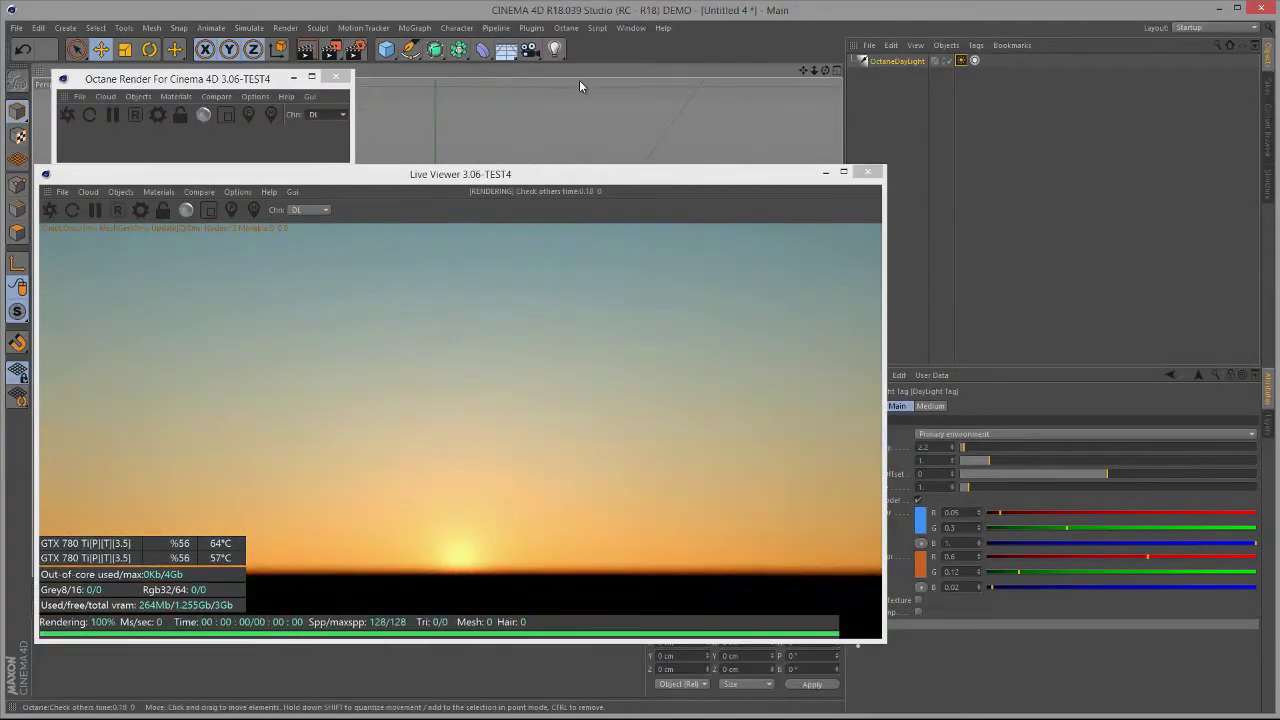
# Step: Add an Octane Vdb Volume object and bring up its volume Type dropdown
pyautogui.click(121, 192)
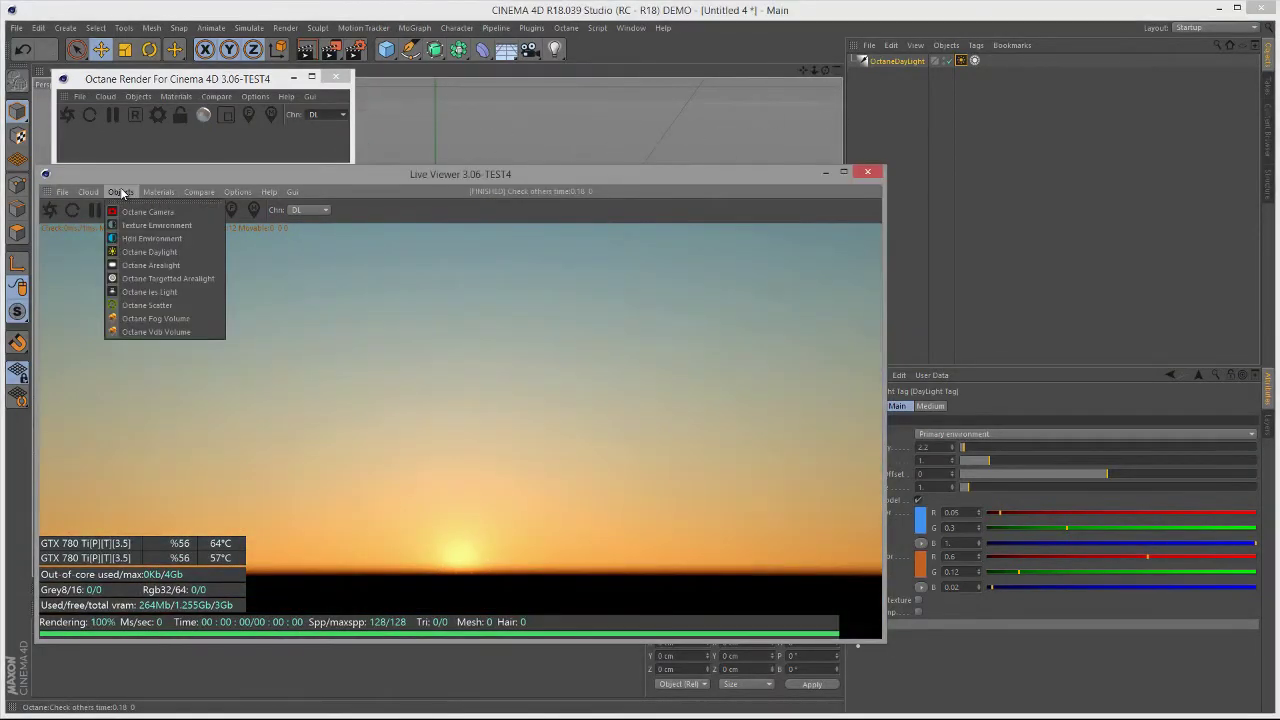
pyautogui.click(174, 332)
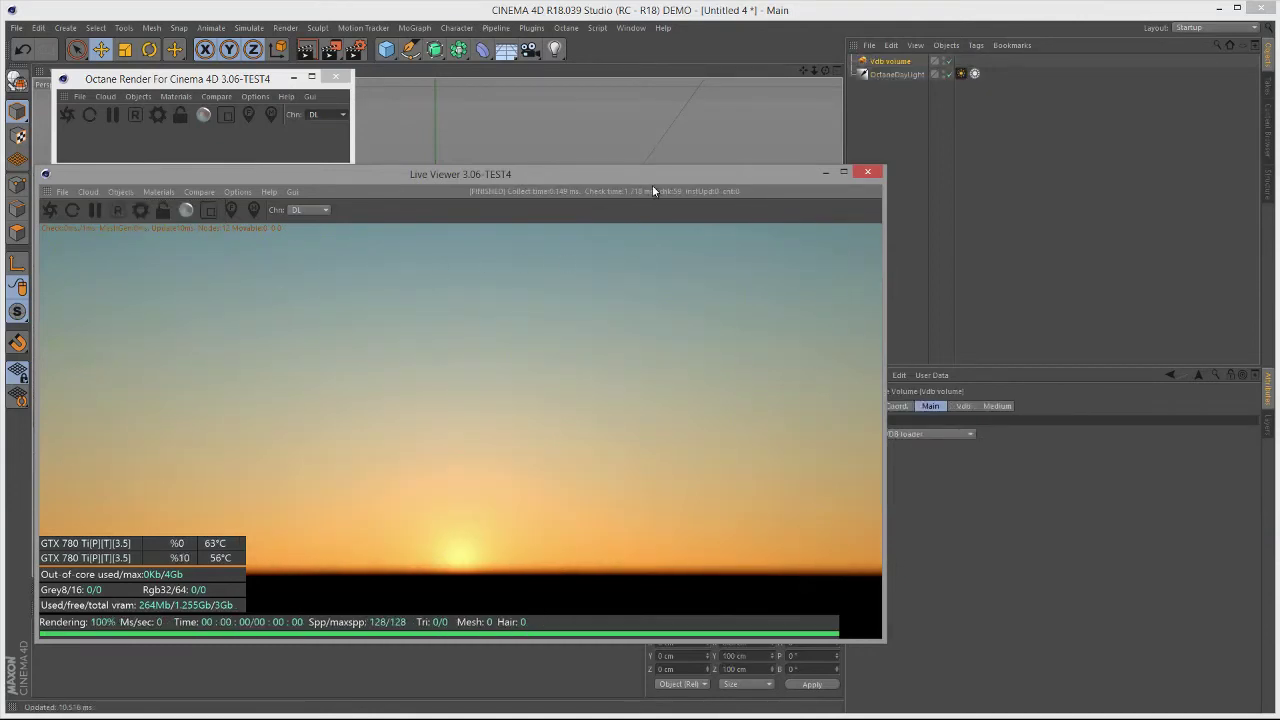
pyautogui.moveTo(653, 189); pyautogui.dragTo(572, 180)
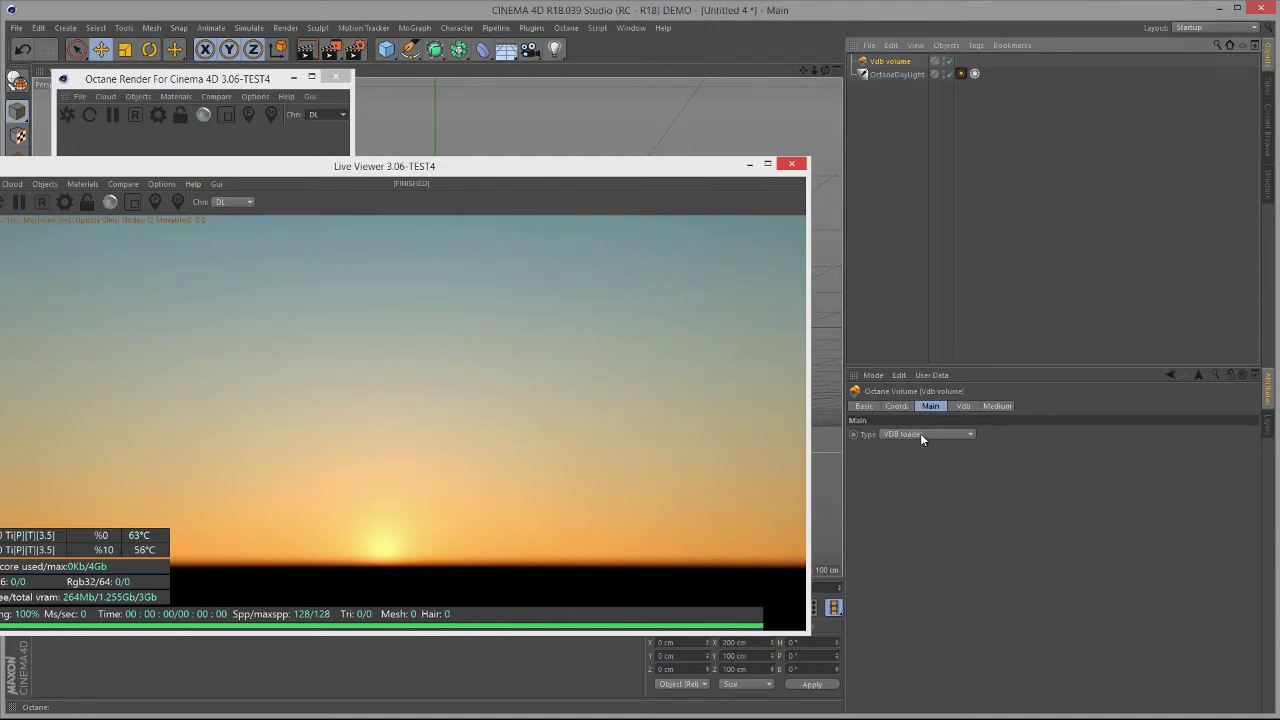
pyautogui.click(920, 433)
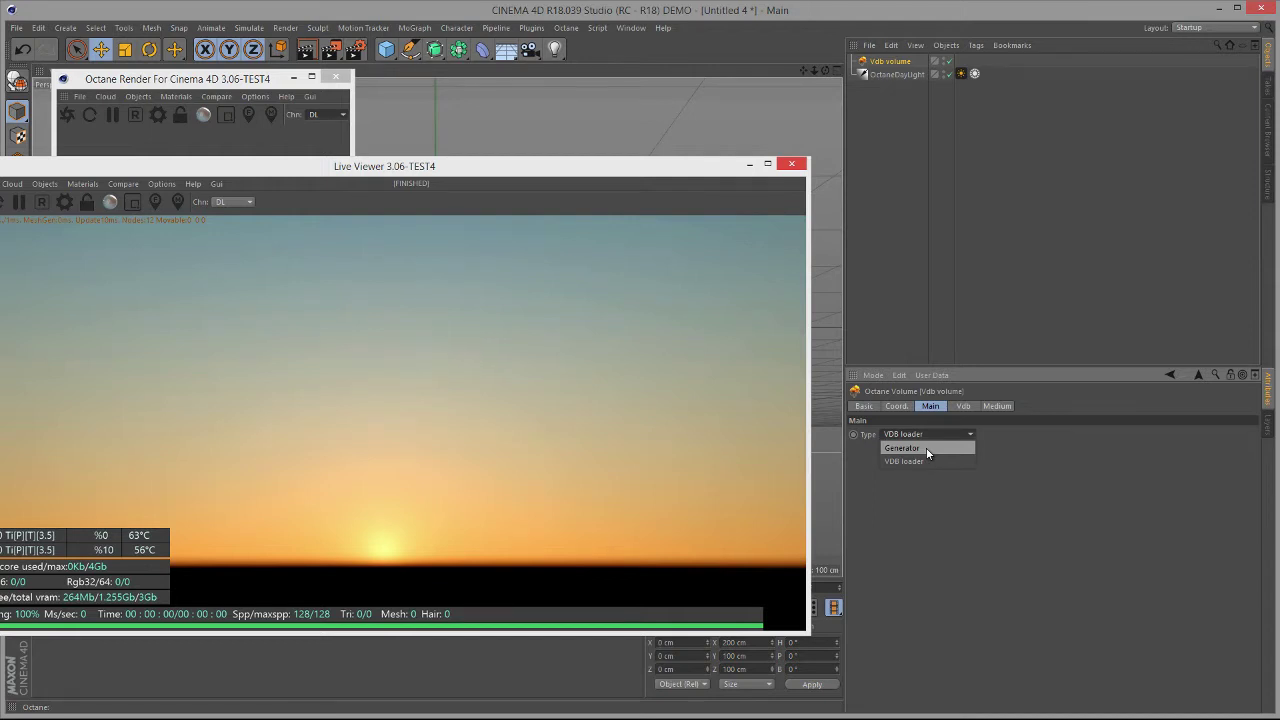
# Step: Set the volume Type to Generator and show its Generate settings
pyautogui.click(927, 449)
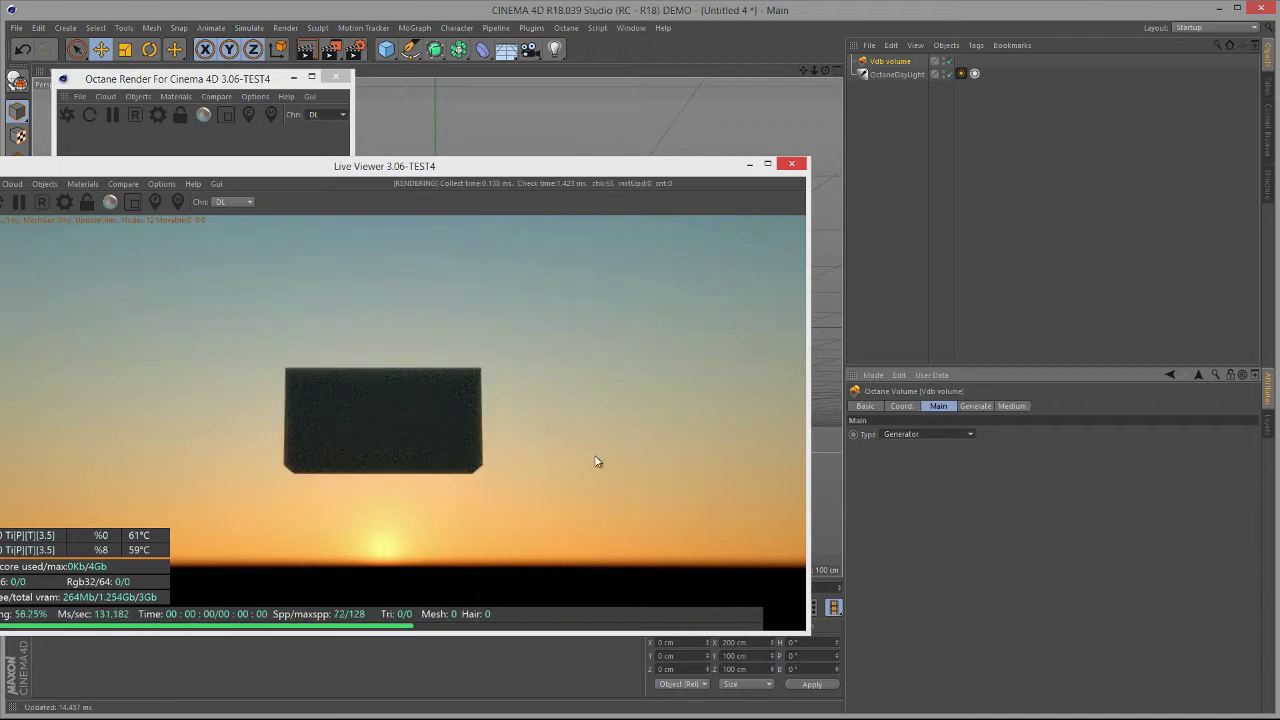
pyautogui.keyDown('alt'); pyautogui.moveTo(648, 103); pyautogui.dragTo(711, 84); pyautogui.keyUp('alt')
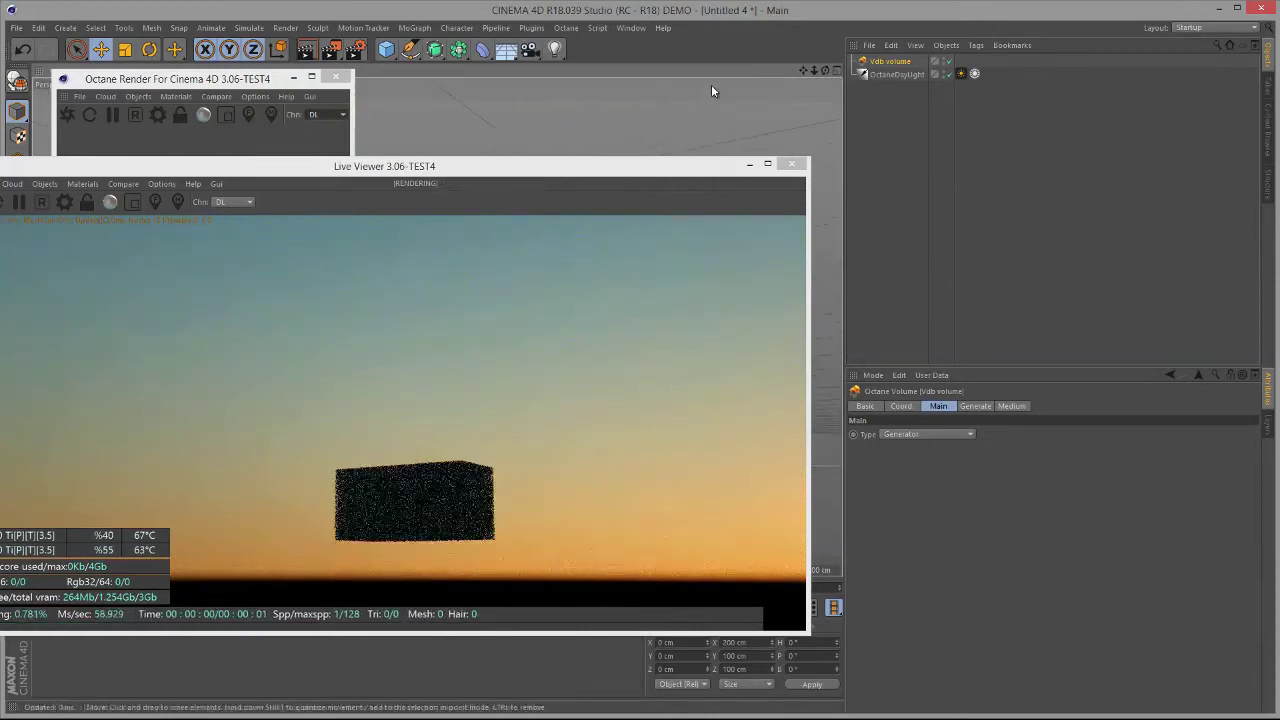
pyautogui.click(972, 405)
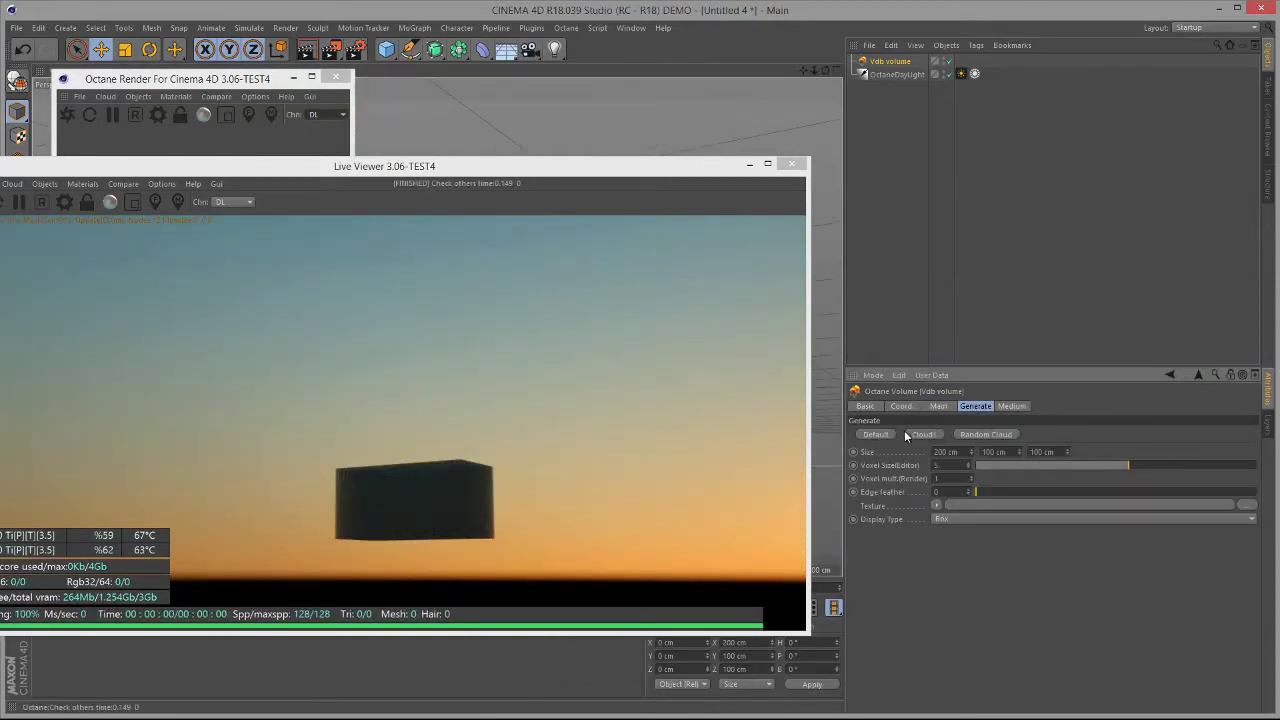
# Step: Generate a Random Cloud and regenerate it several times for new noise shapes
pyautogui.click(986, 435)
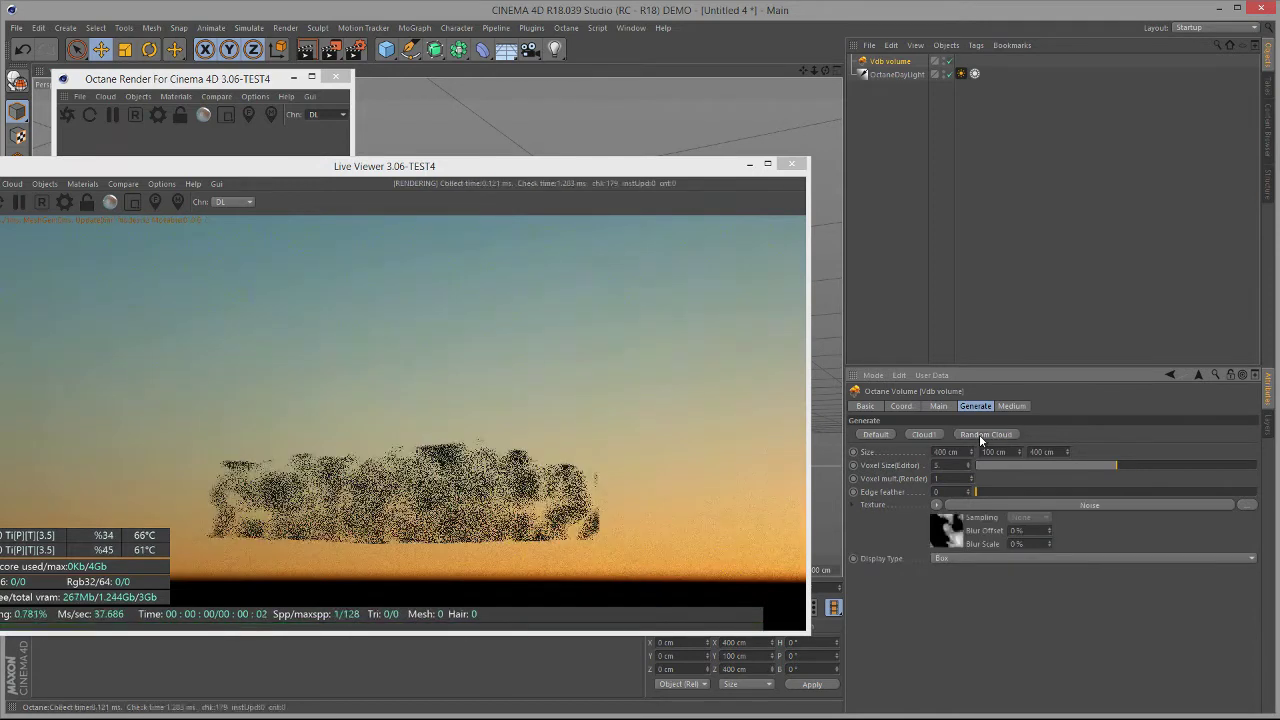
pyautogui.click(980, 440)
pyautogui.click(984, 436)
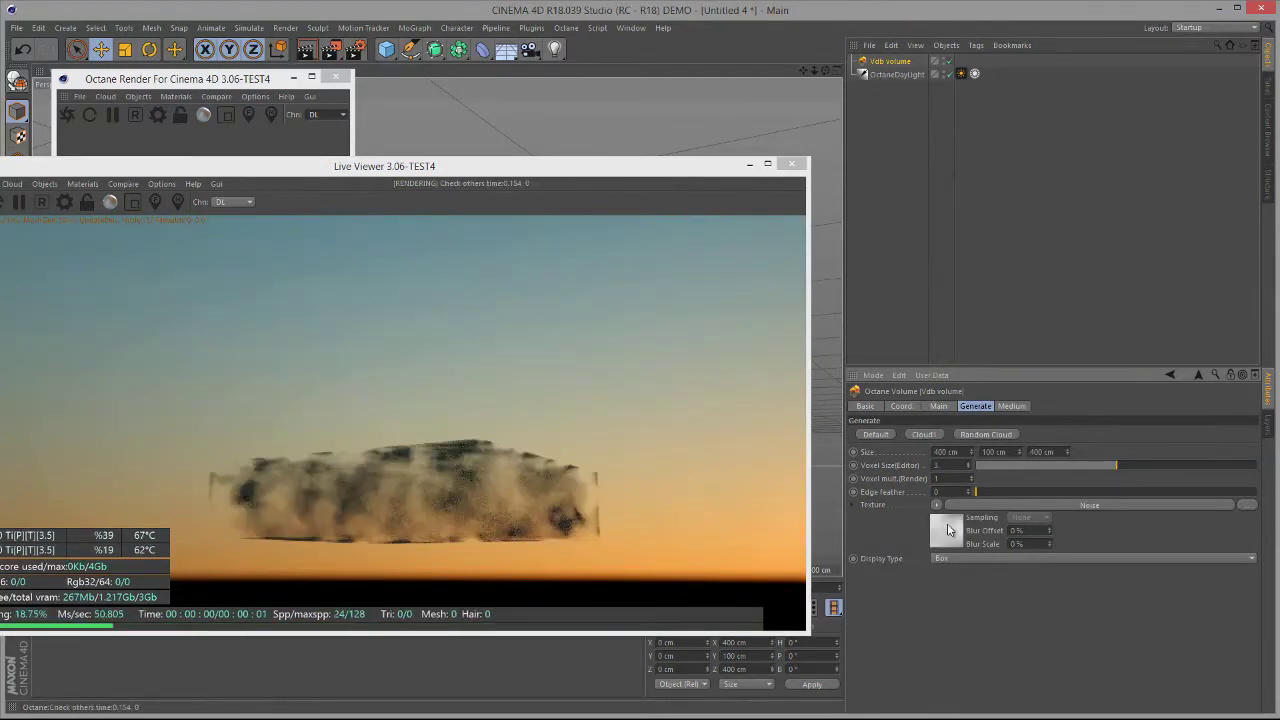
pyautogui.click(988, 433)
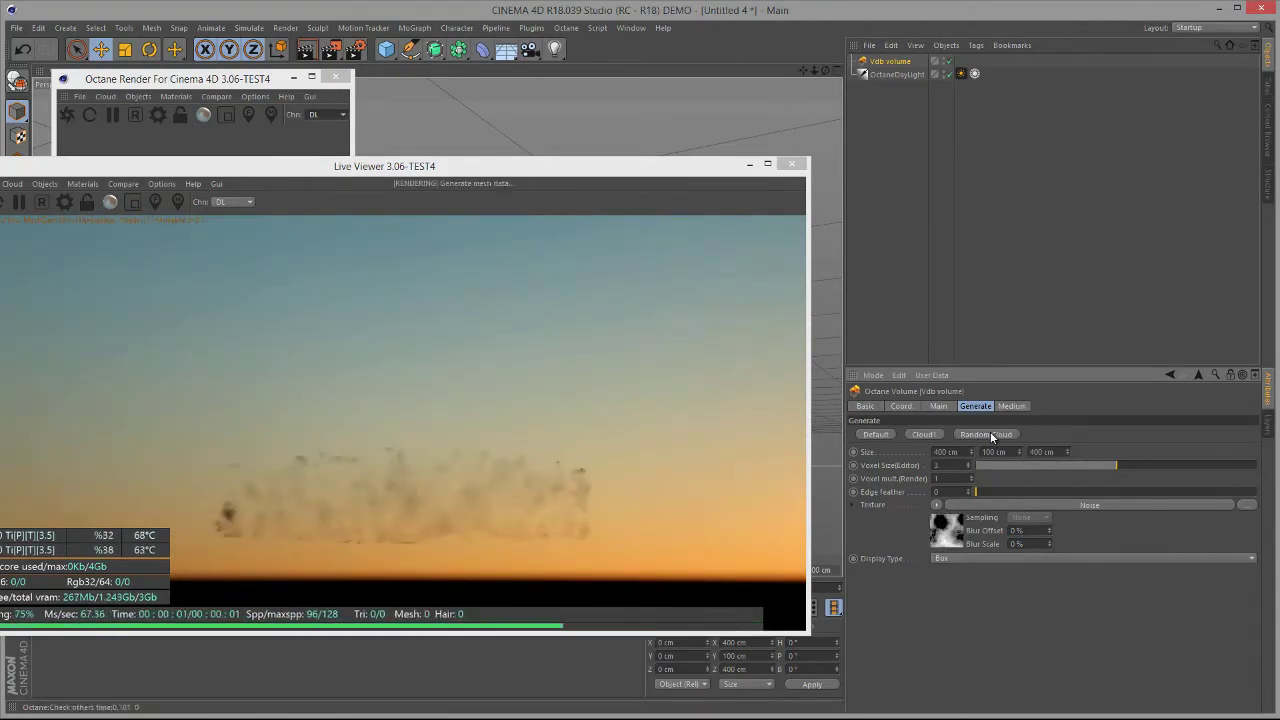
pyautogui.click(936, 435)
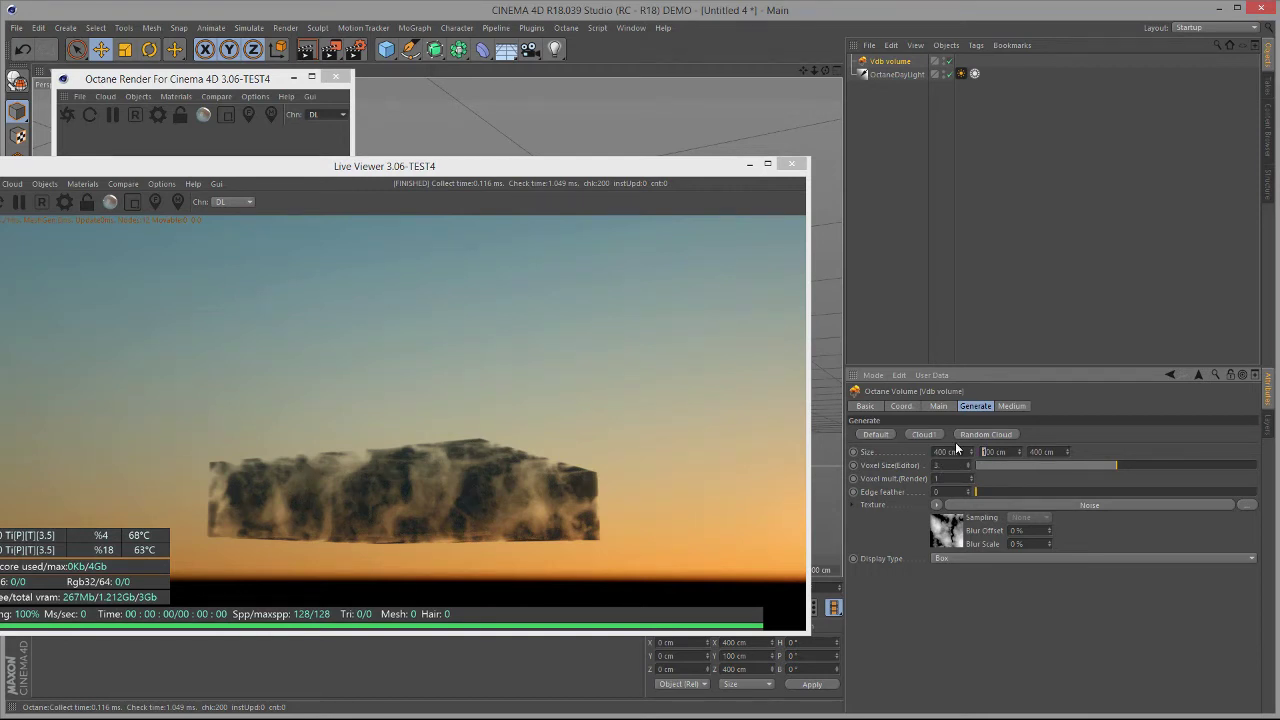
# Step: Set the volume's Size Y to 400 cm and zoom the viewport into the cloud
pyautogui.write('4')
pyautogui.press('Return')
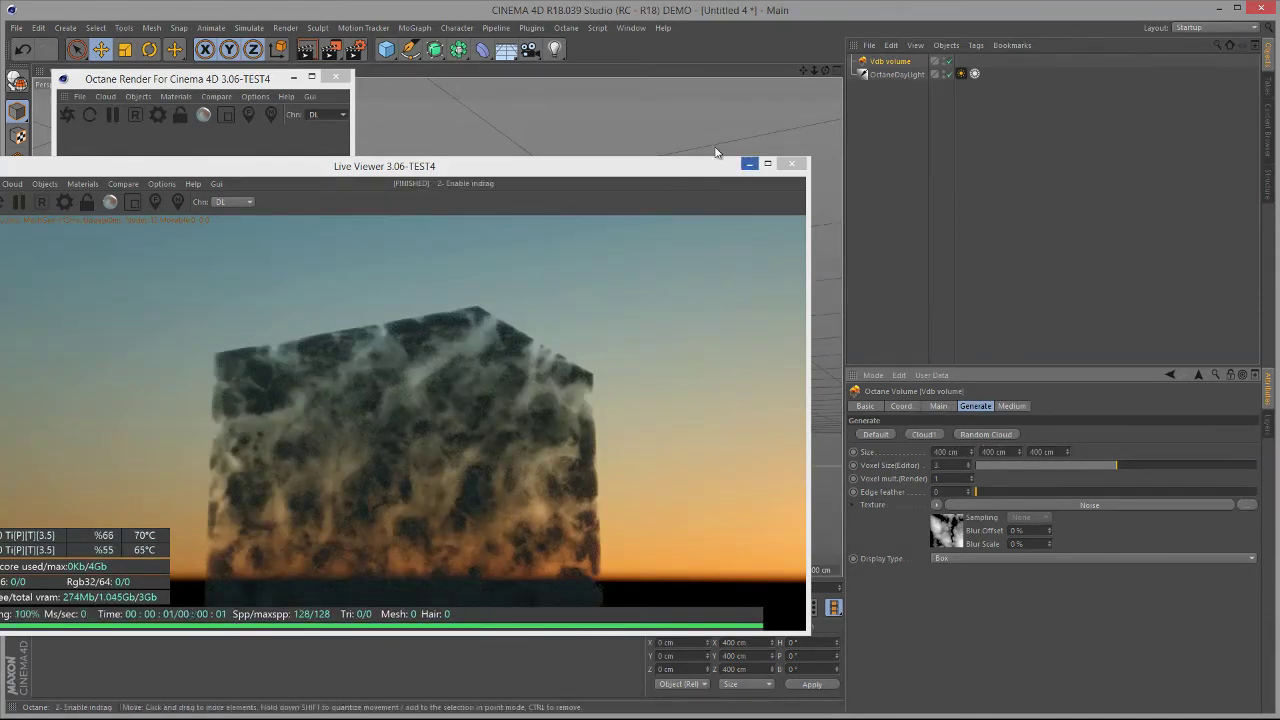
pyautogui.press('Return')
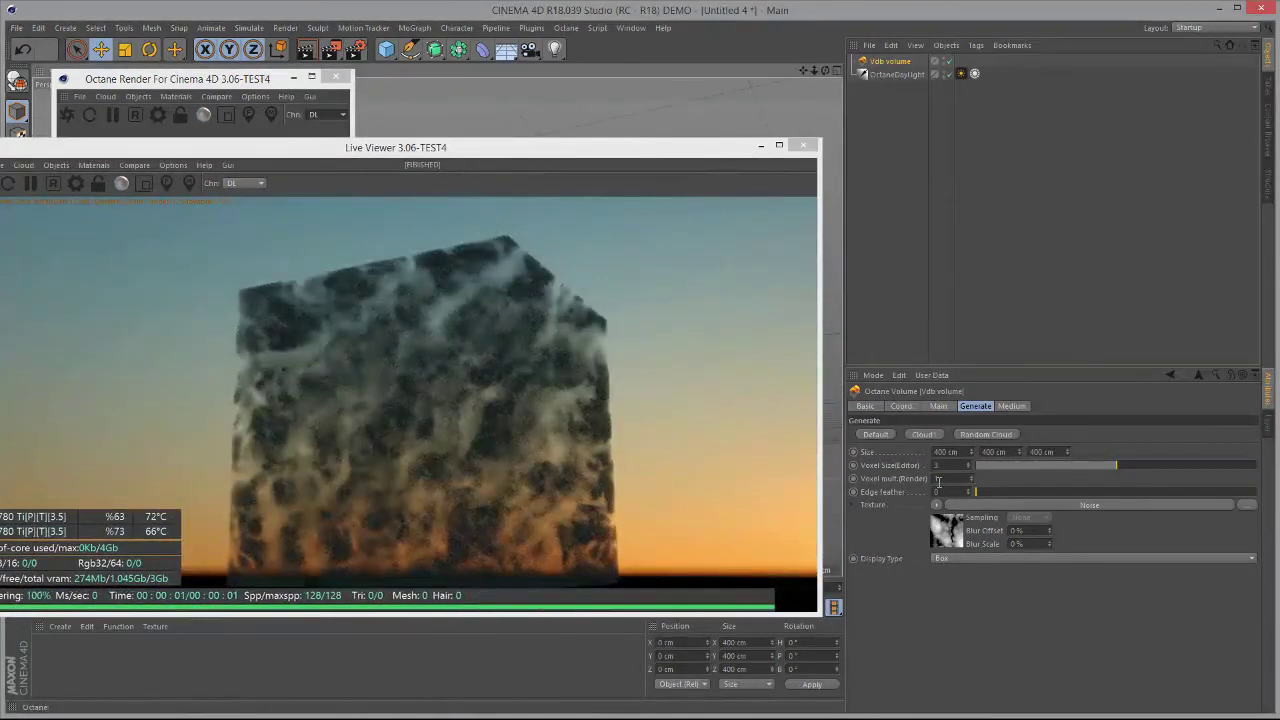
pyautogui.moveTo(618, 145); pyautogui.dragTo(372, 130)
pyautogui.scroll(5, 651, 331)
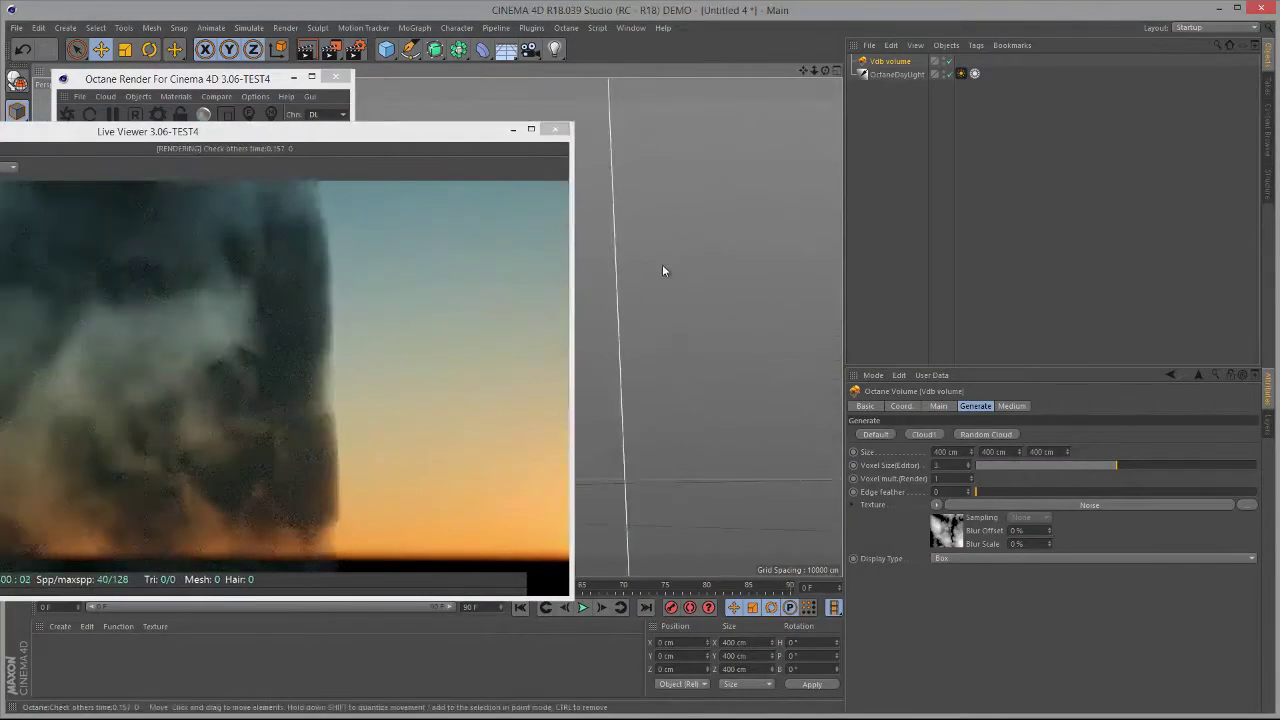
pyautogui.scroll(3, 708, 190)
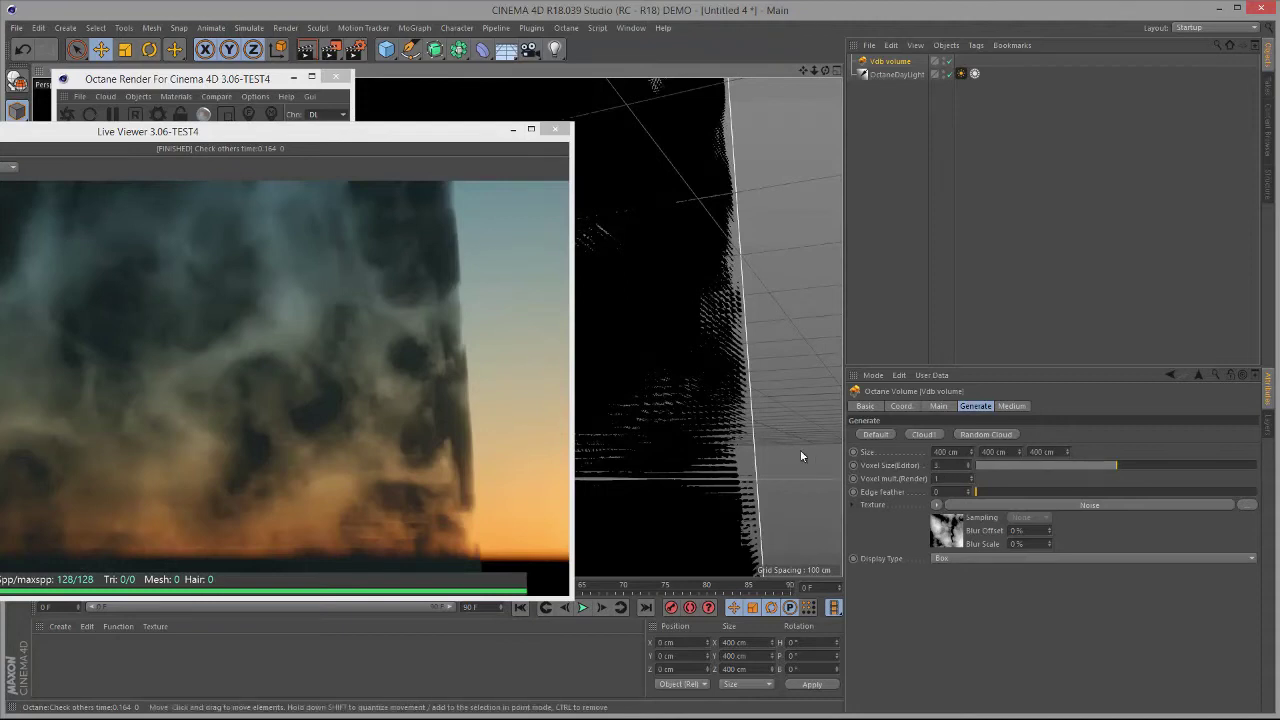
# Step: Set Voxel Size (Editor) to 2
pyautogui.doubleClick(940, 466)
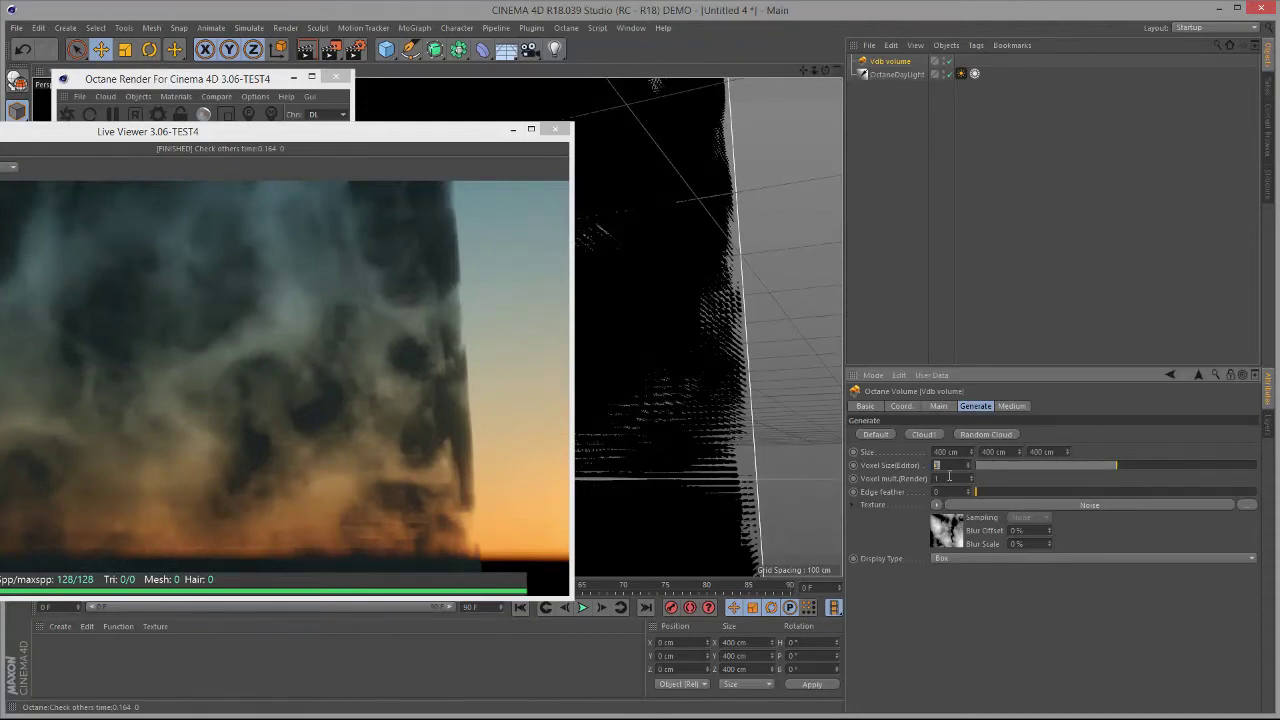
pyautogui.write('2')
pyautogui.press('Return')
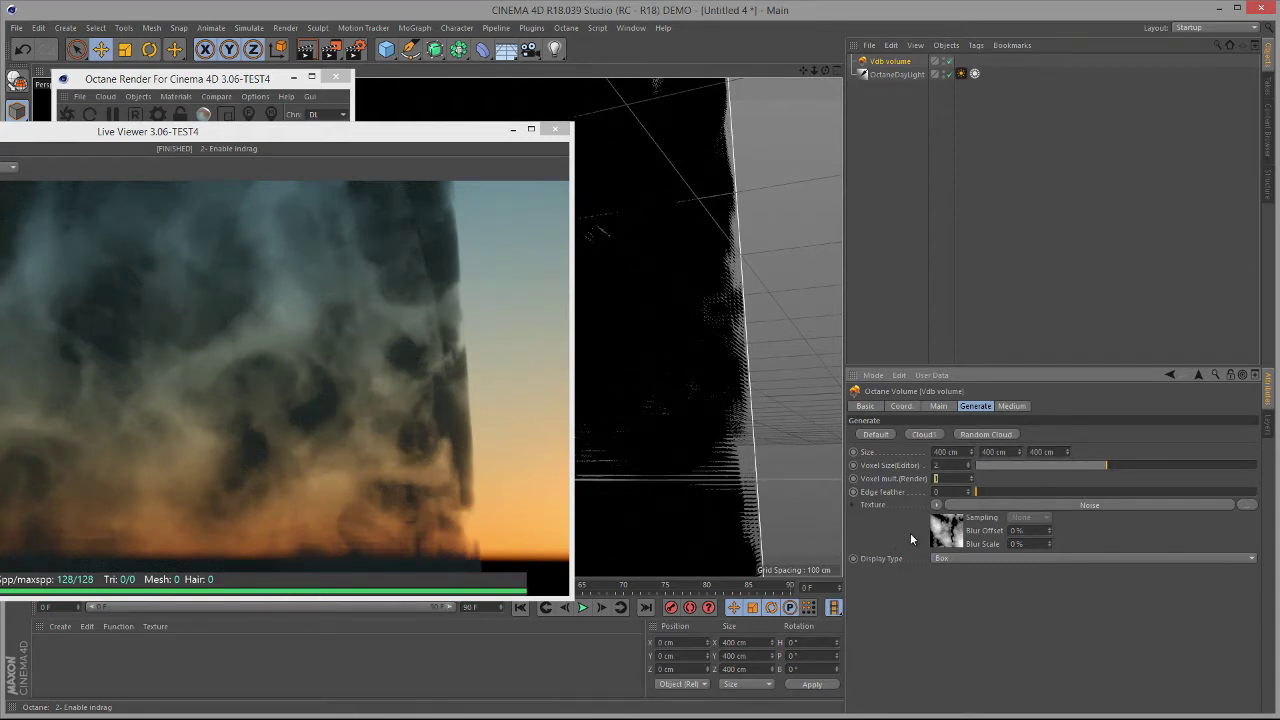
# Step: Commit render voxel multiplier 1 and edge feather 1, then set Display Type to Box
pyautogui.press('Return')
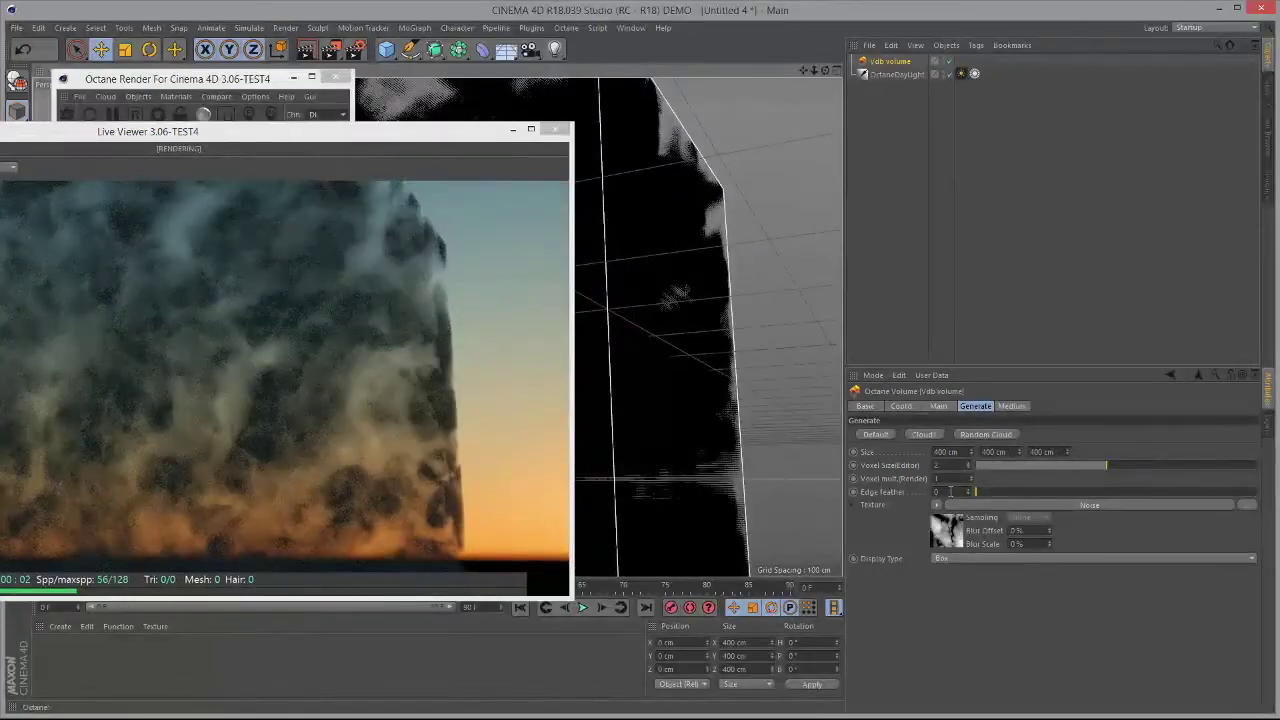
pyautogui.press('Return')
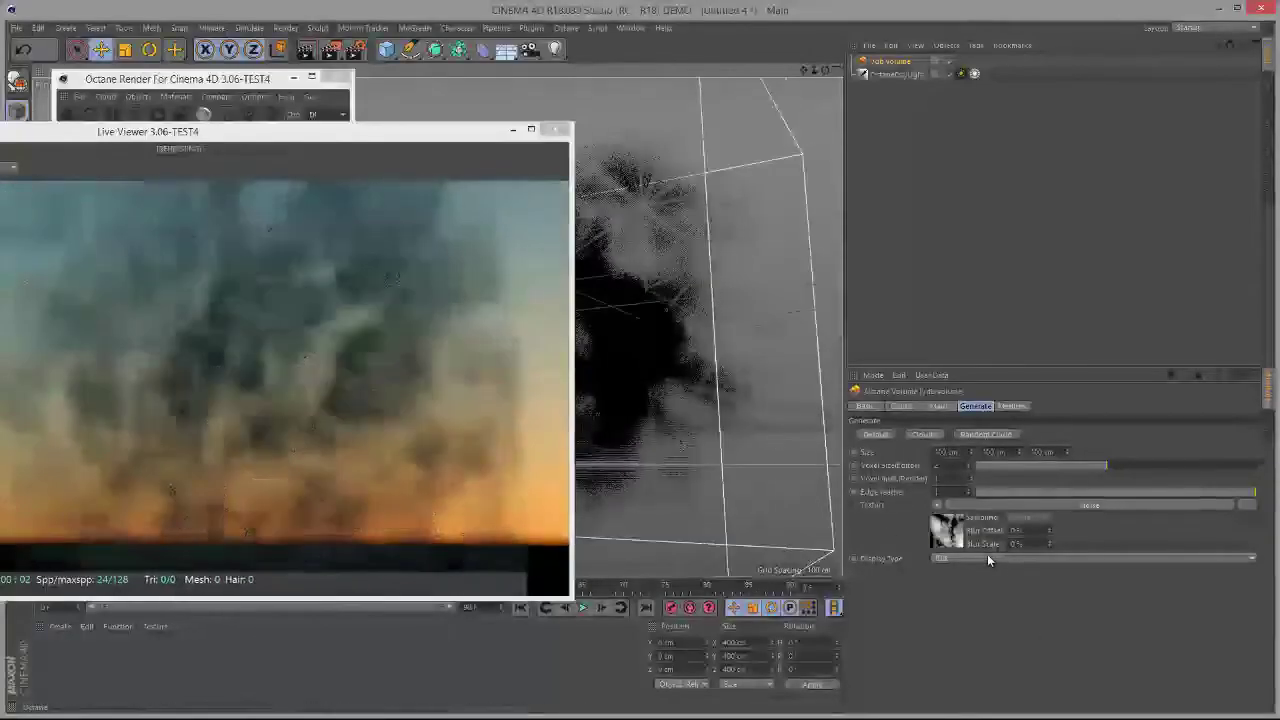
pyautogui.click(987, 557)
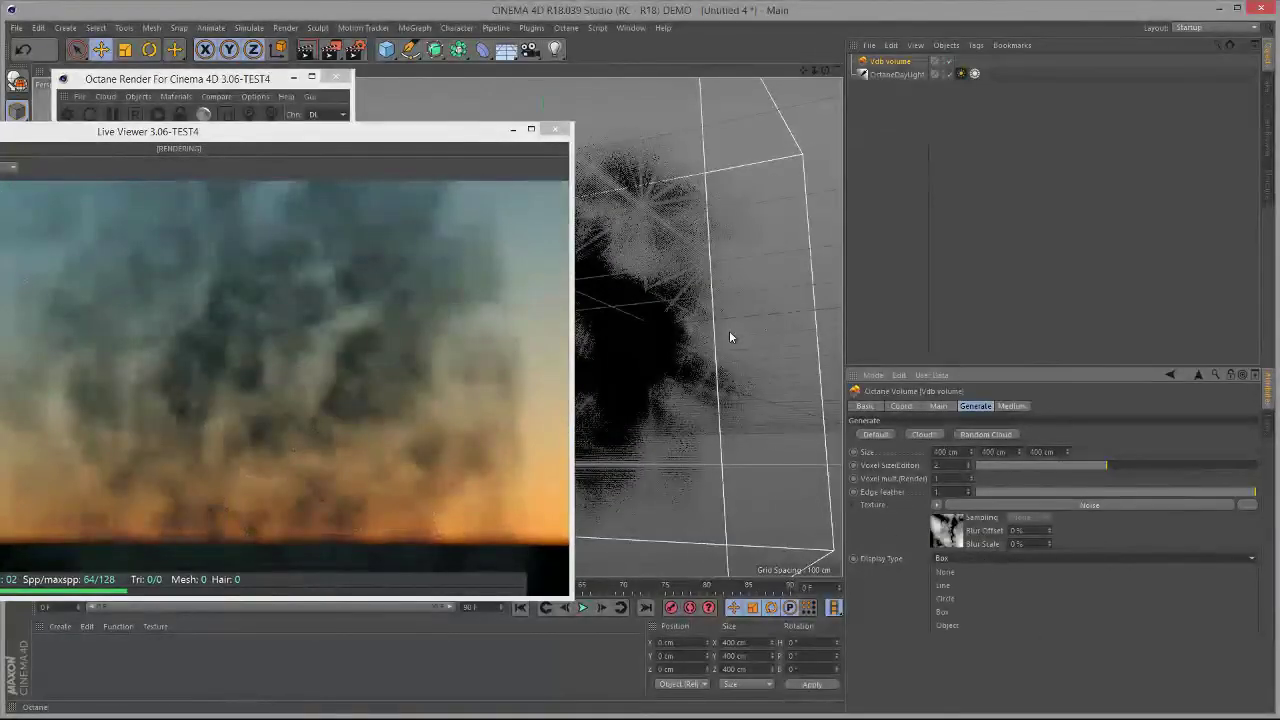
pyautogui.click(955, 579)
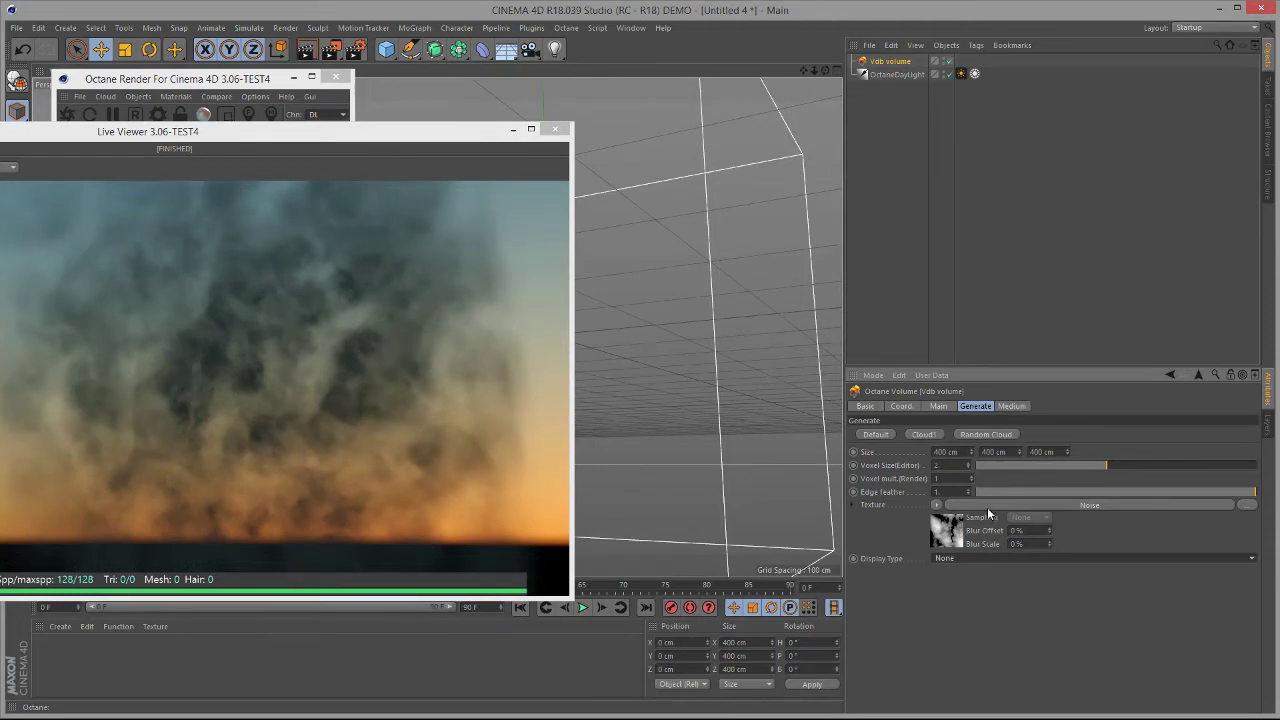
pyautogui.click(956, 560)
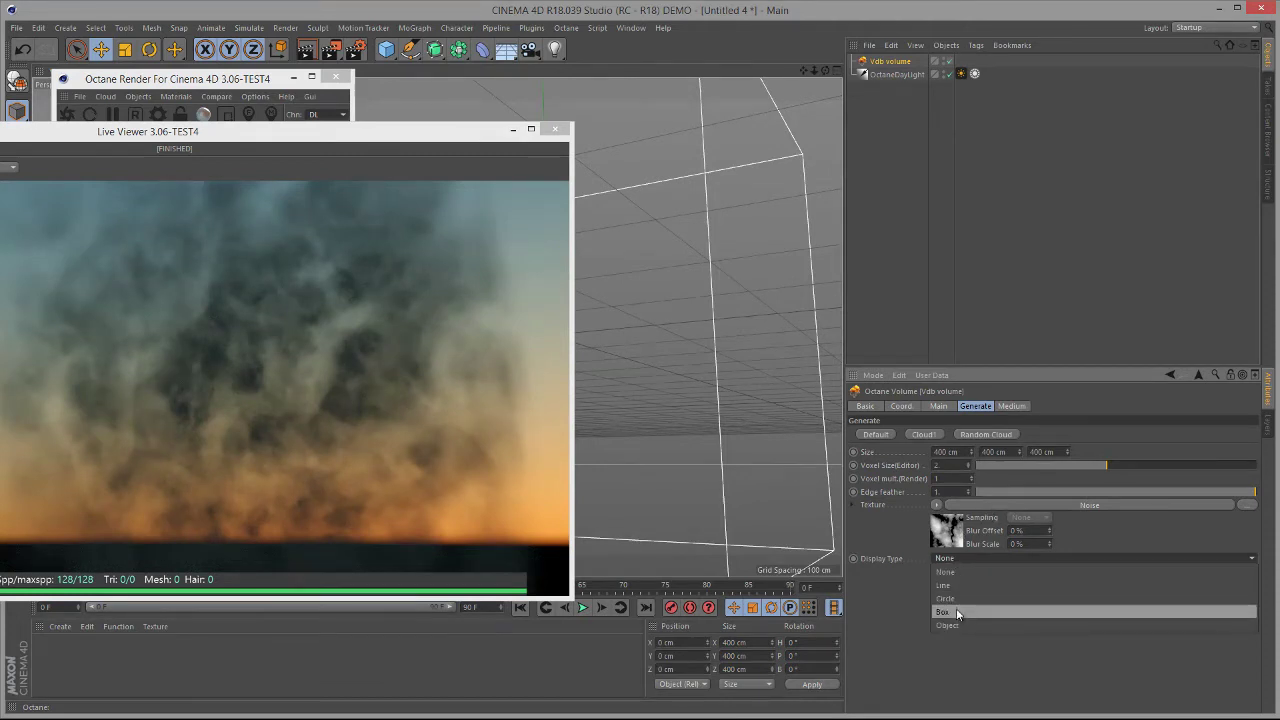
pyautogui.click(957, 612)
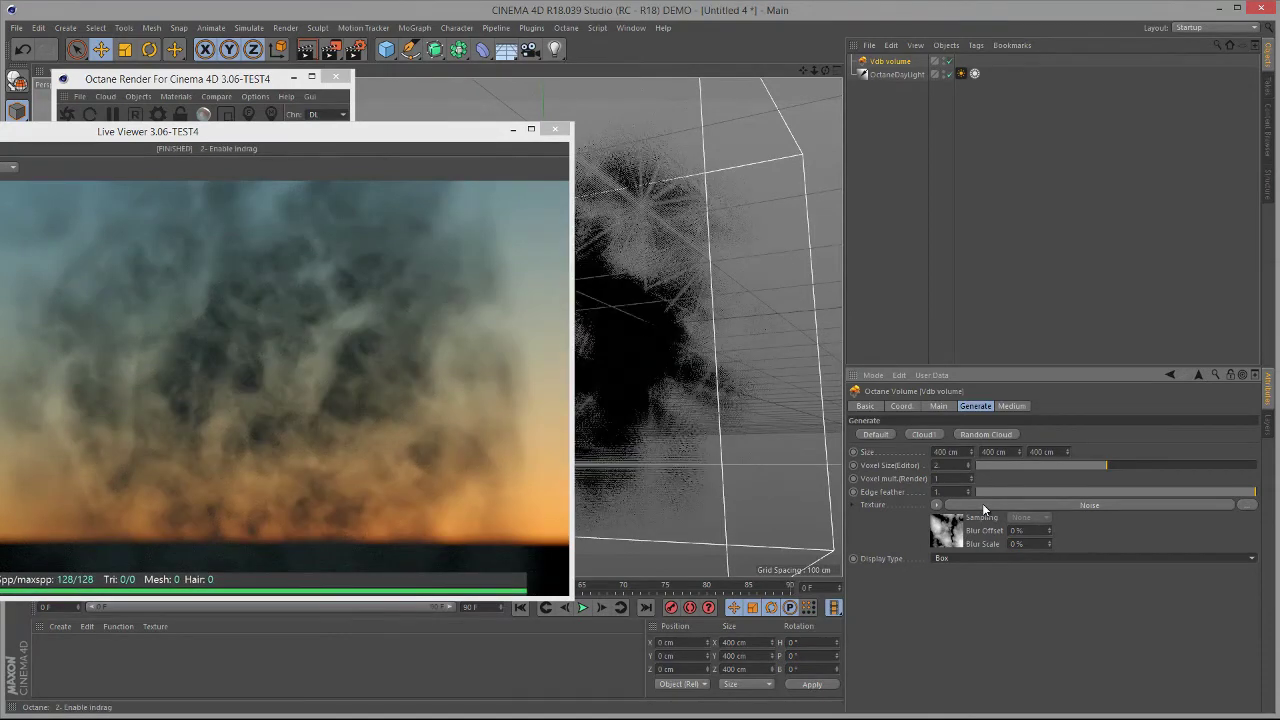
# Step: Change the cloud's Noise texture pattern from Naki to Wavy Turbulence
pyautogui.click(983, 507)
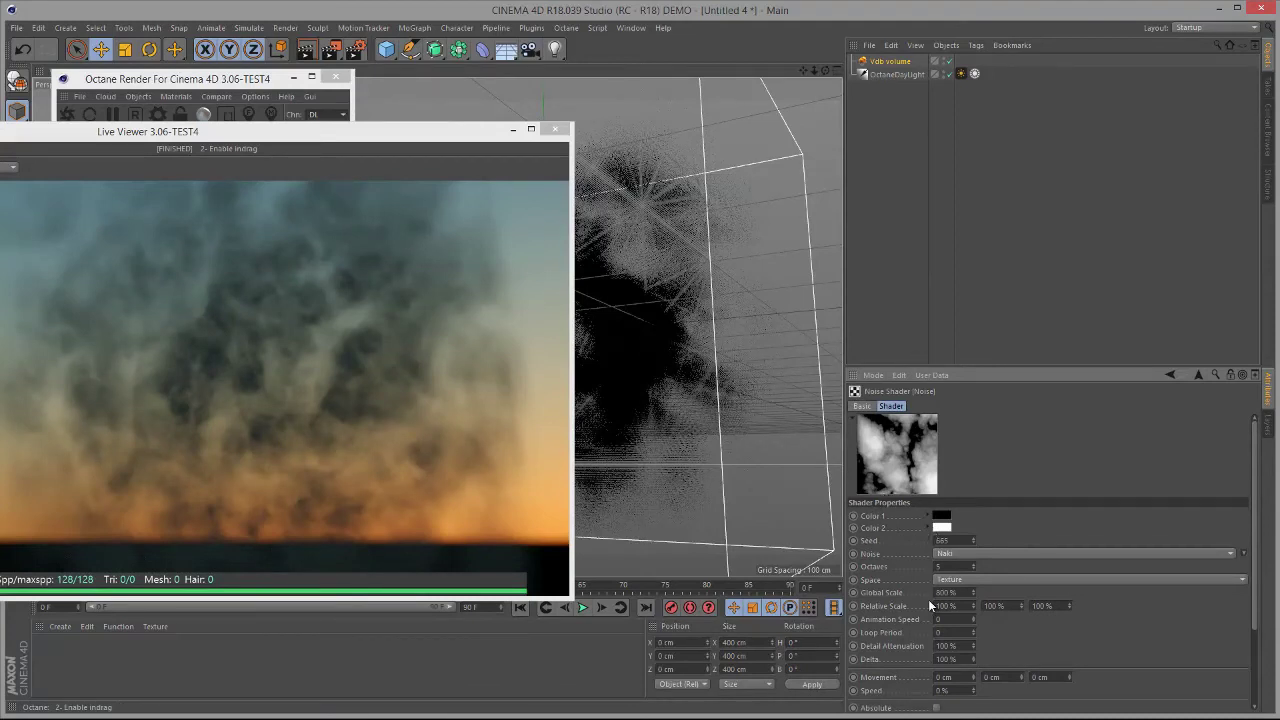
pyautogui.scroll(-2, 928, 599)
pyautogui.scroll(-3, 928, 599)
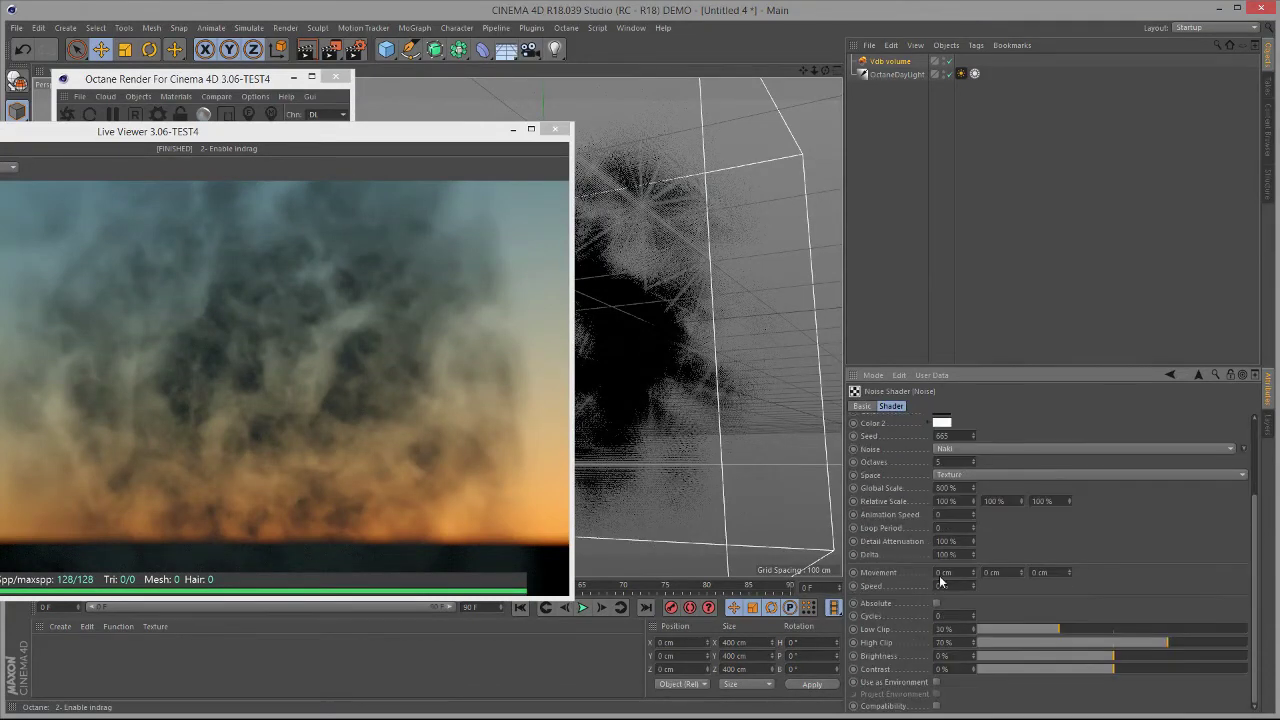
pyautogui.click(984, 448)
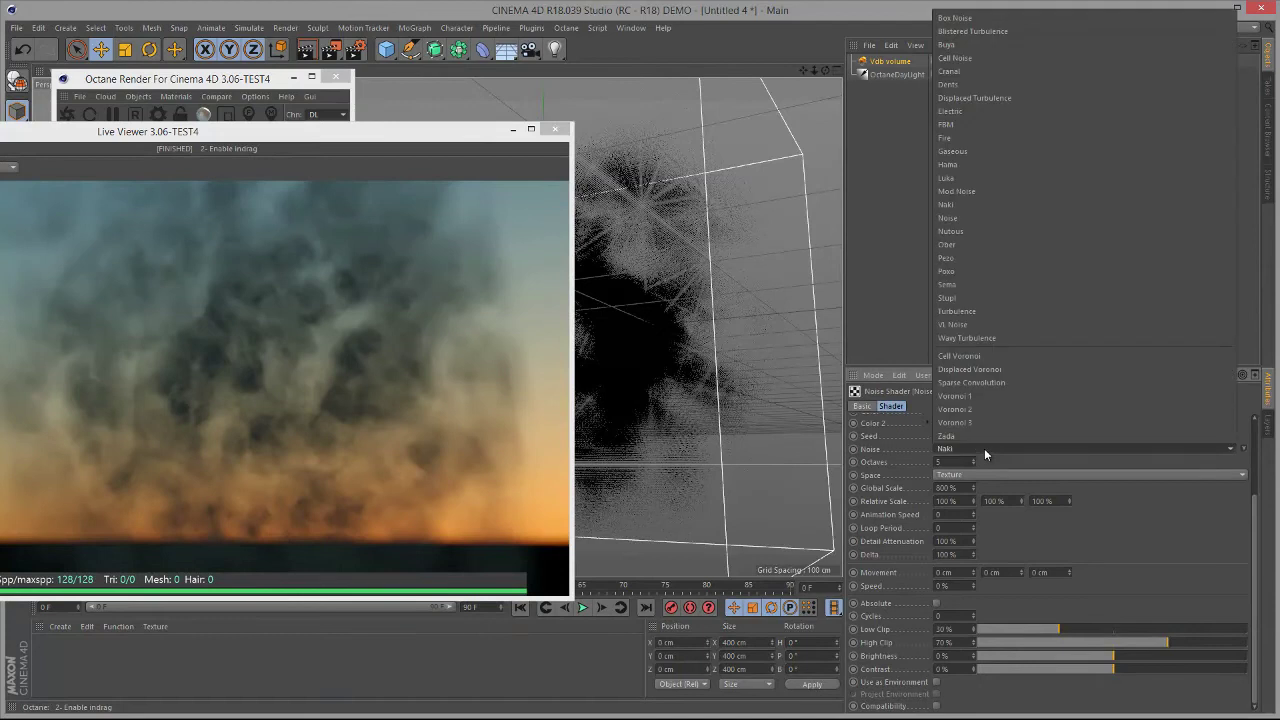
pyautogui.click(1001, 338)
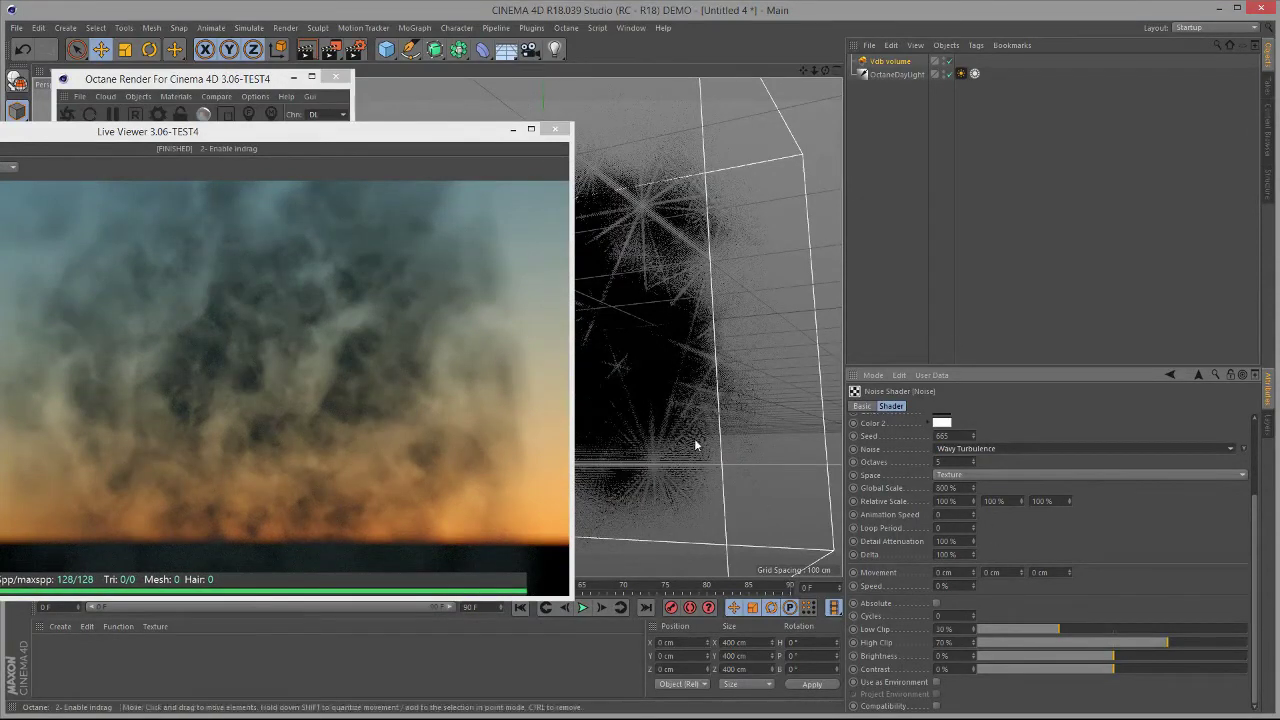
pyautogui.click(1172, 373)
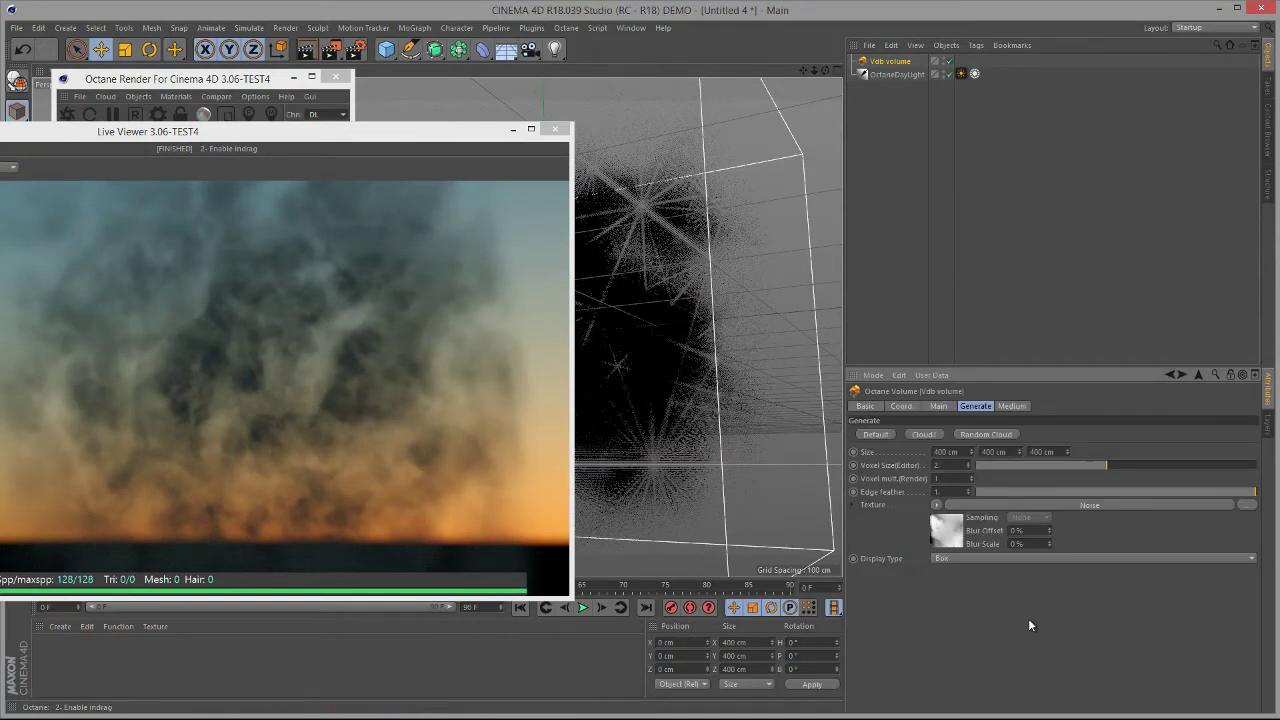
# Step: On the Medium tab, try the Fog preset, apply Fire, and review the Emission section
pyautogui.click(1013, 406)
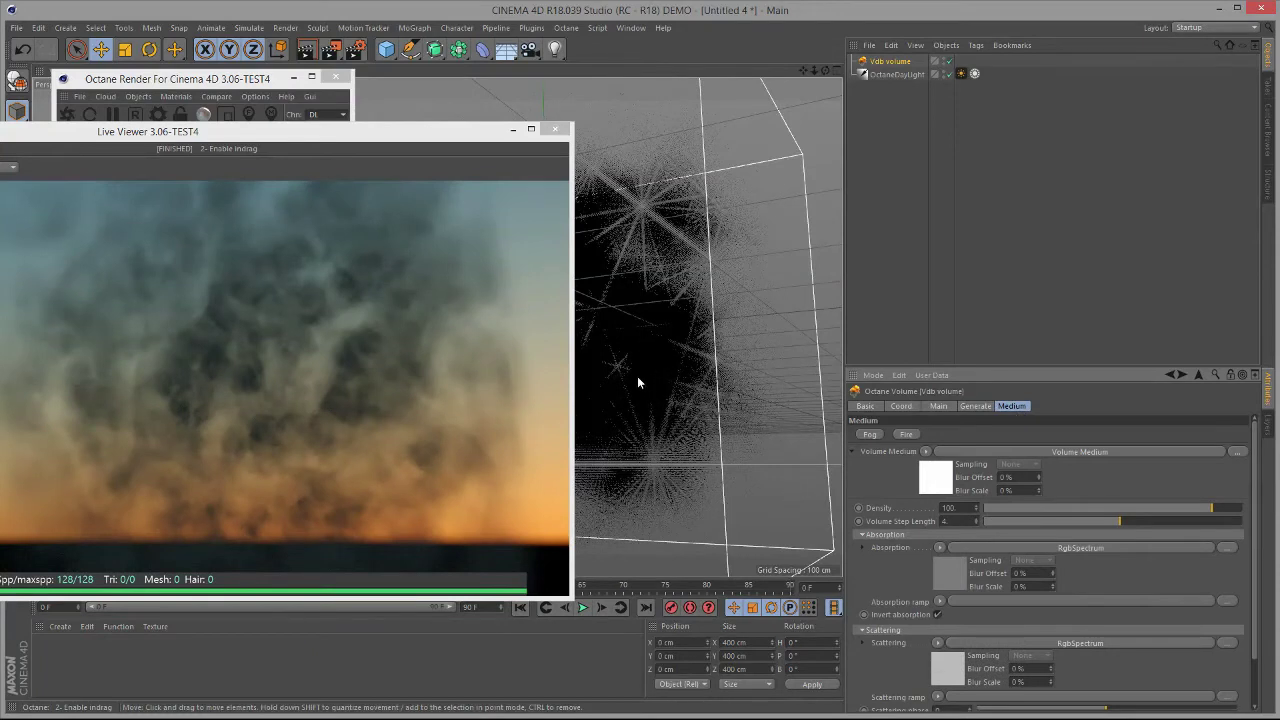
pyautogui.click(870, 434)
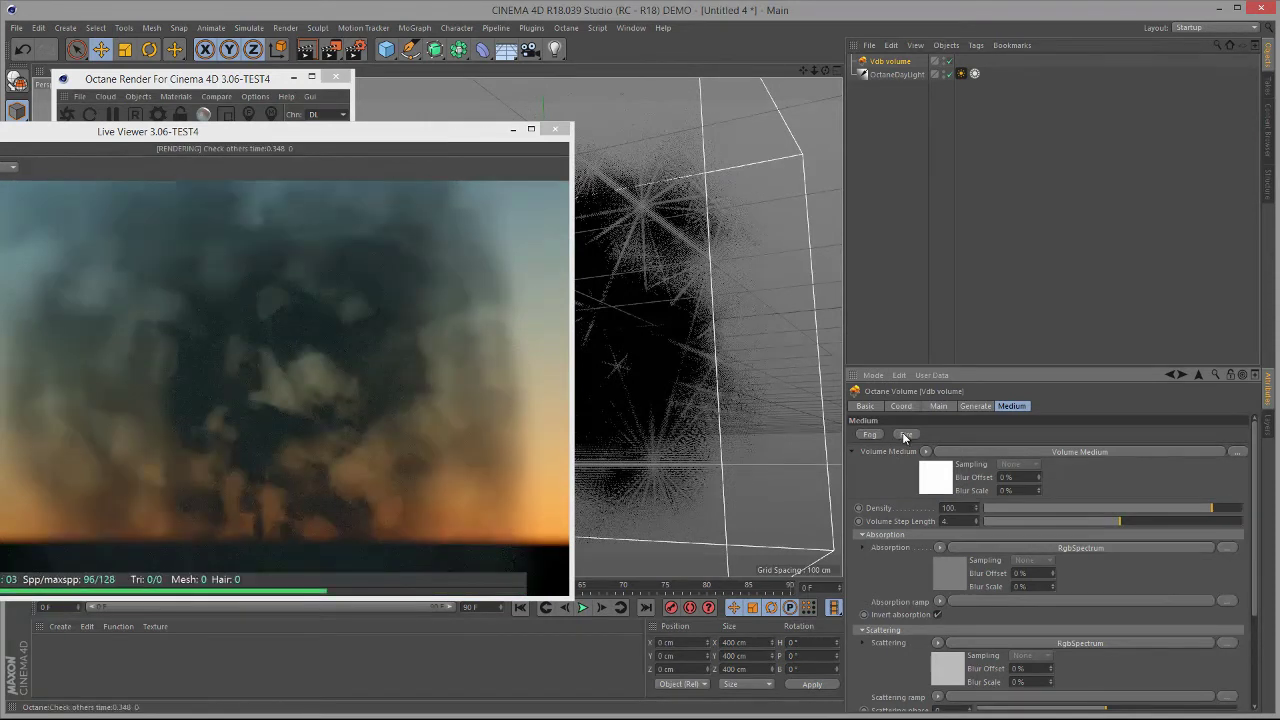
pyautogui.click(903, 434)
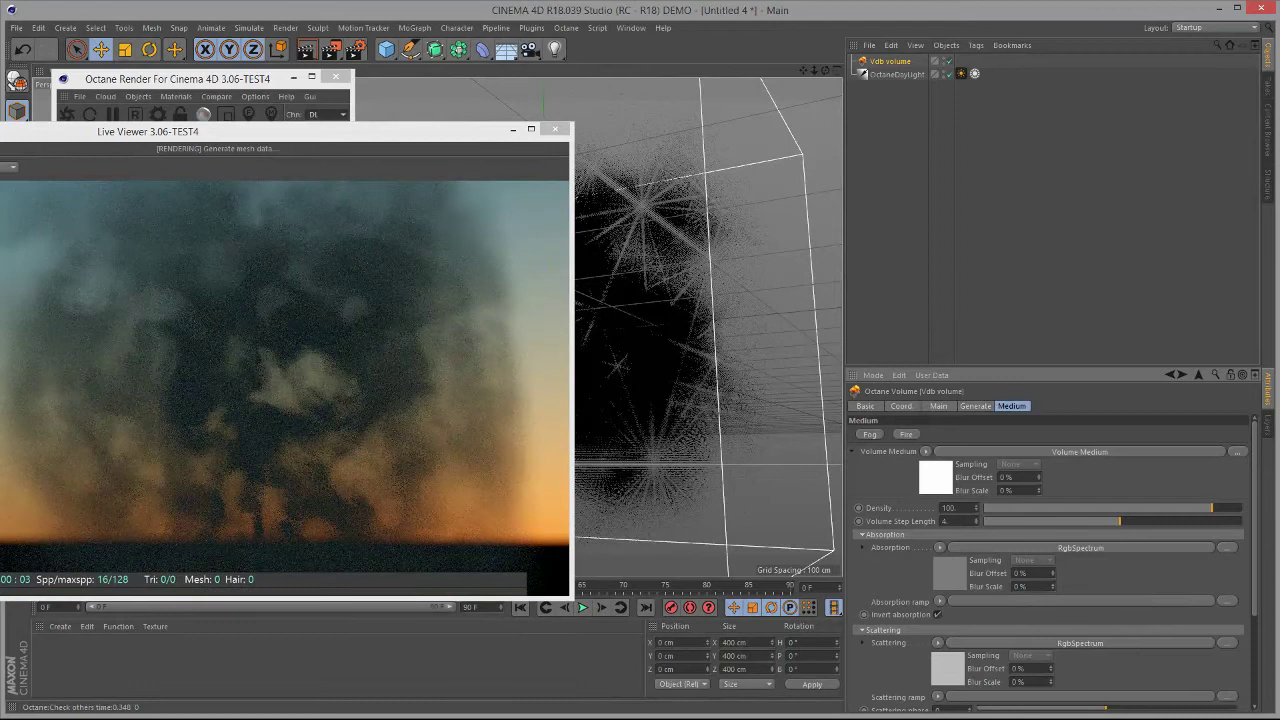
pyautogui.scroll(-3, 1262, 604)
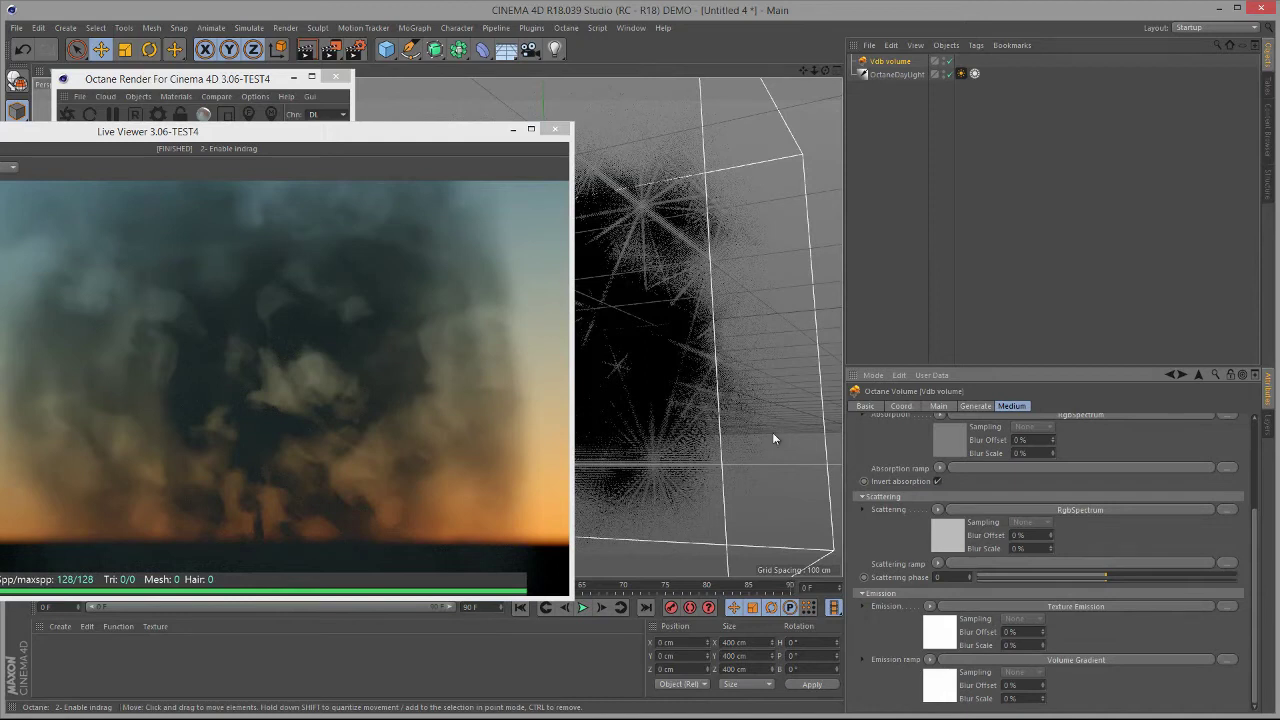
pyautogui.moveTo(1256, 534); pyautogui.dragTo(1250, 446)
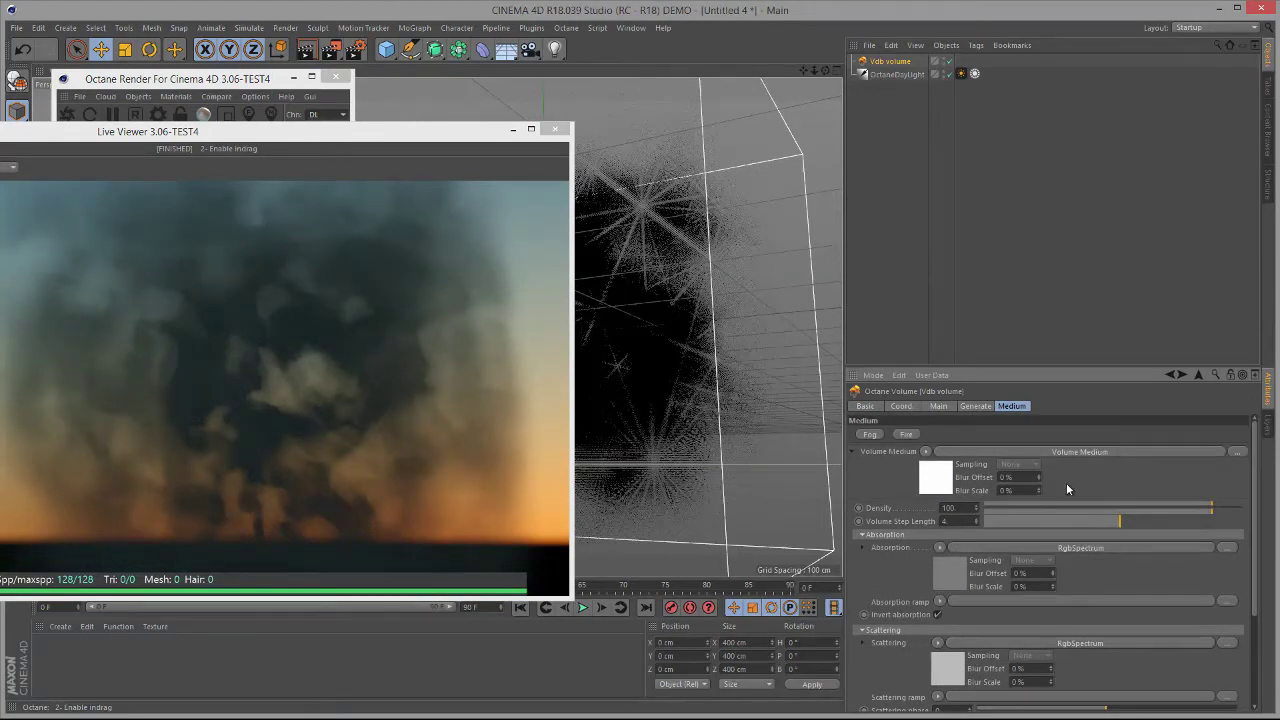
# Step: Switch the Noise pattern back to Naki and return to the Medium tab's absorption settings
pyautogui.click(973, 406)
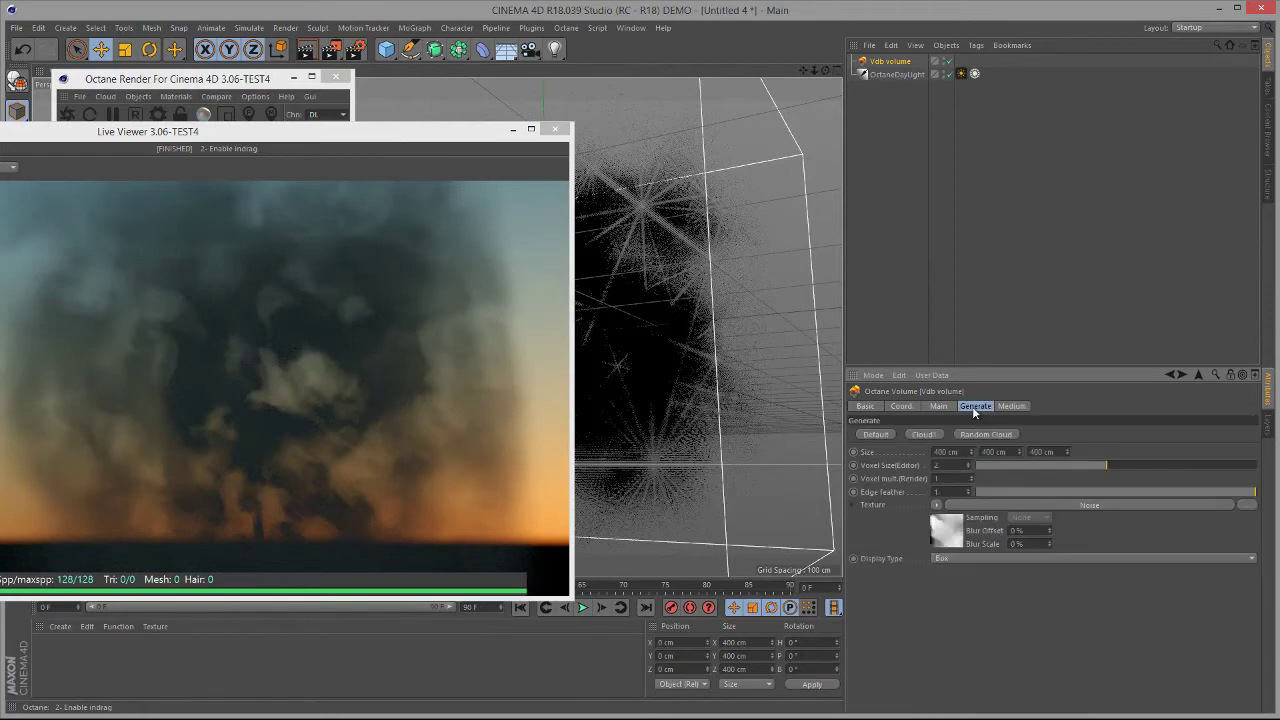
pyautogui.click(993, 506)
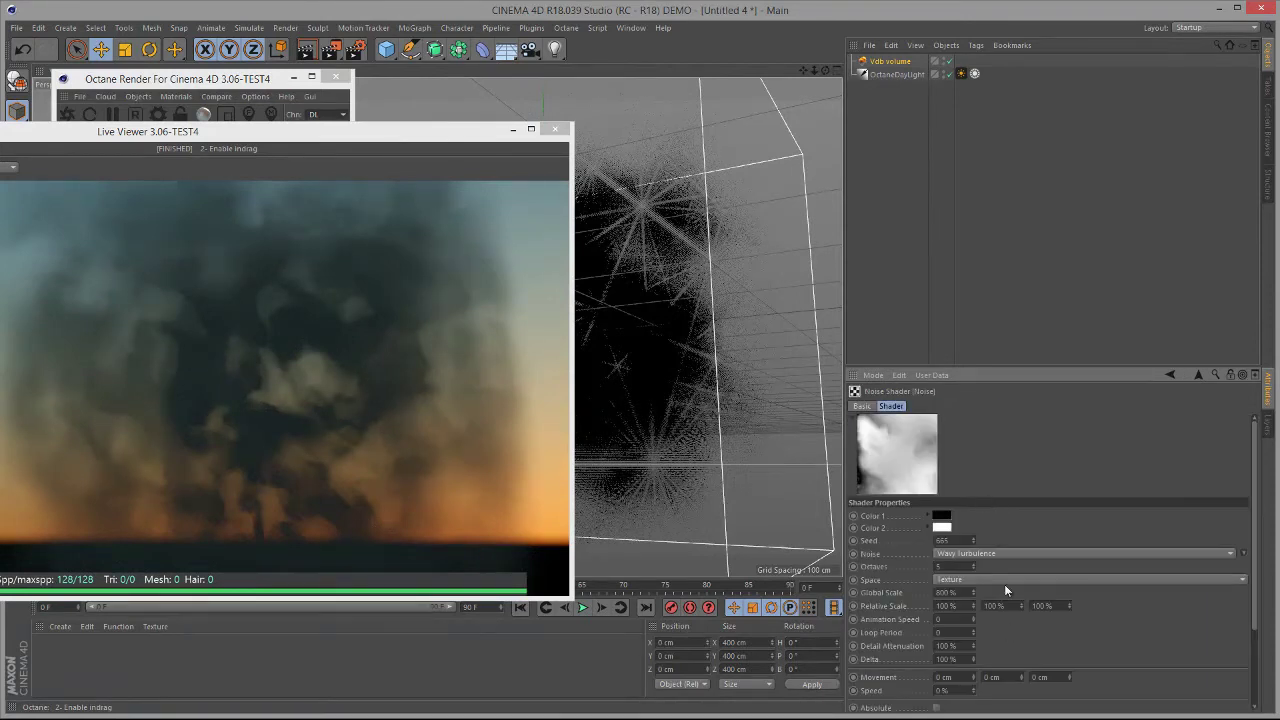
pyautogui.click(1004, 553)
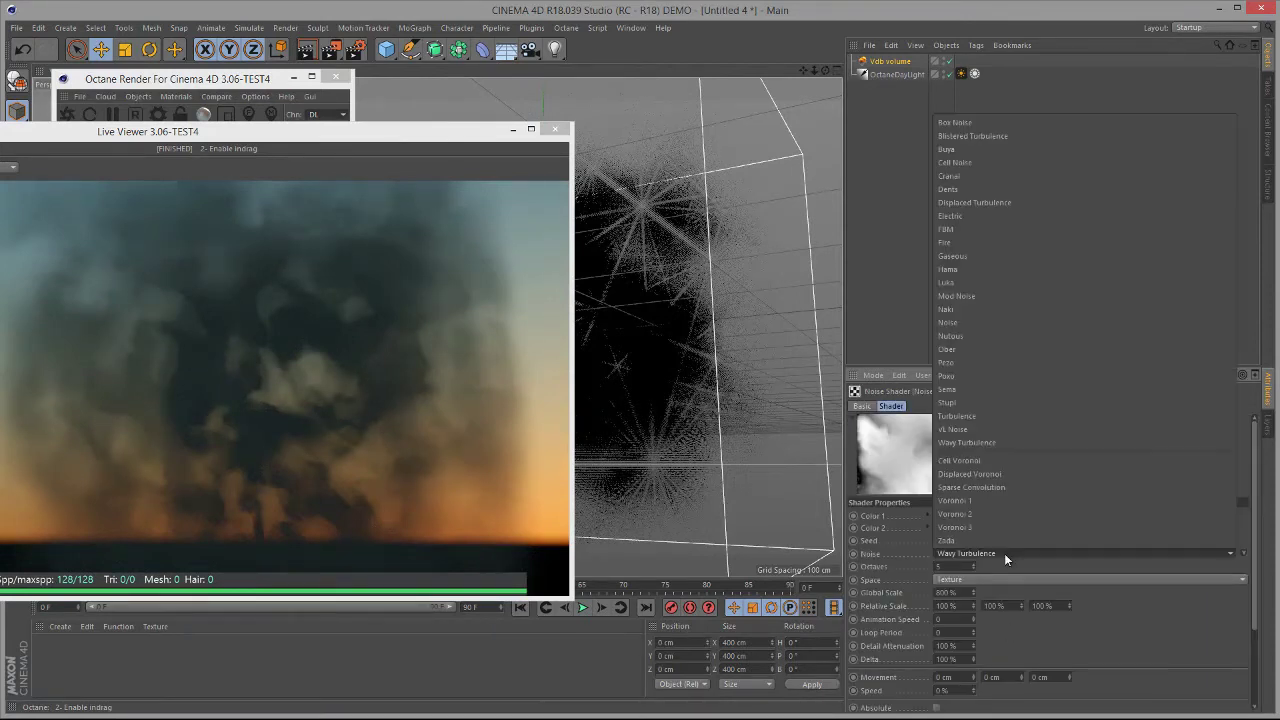
pyautogui.click(996, 309)
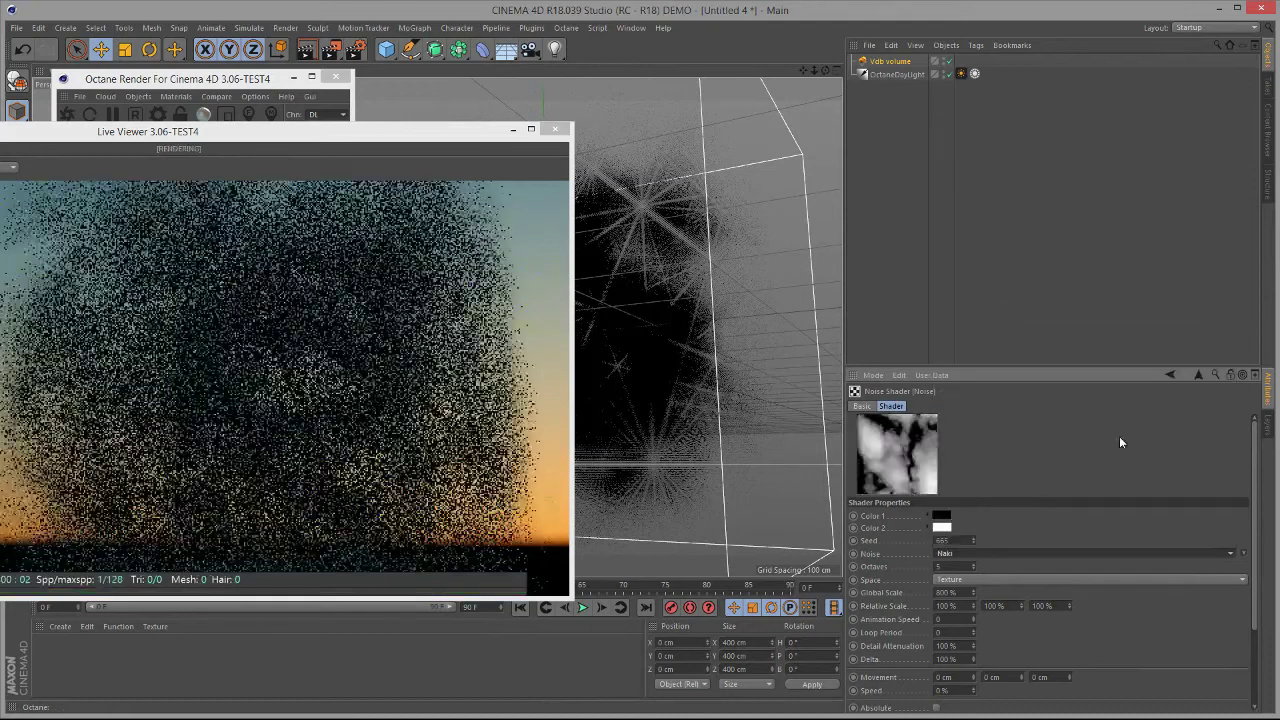
pyautogui.click(1170, 374)
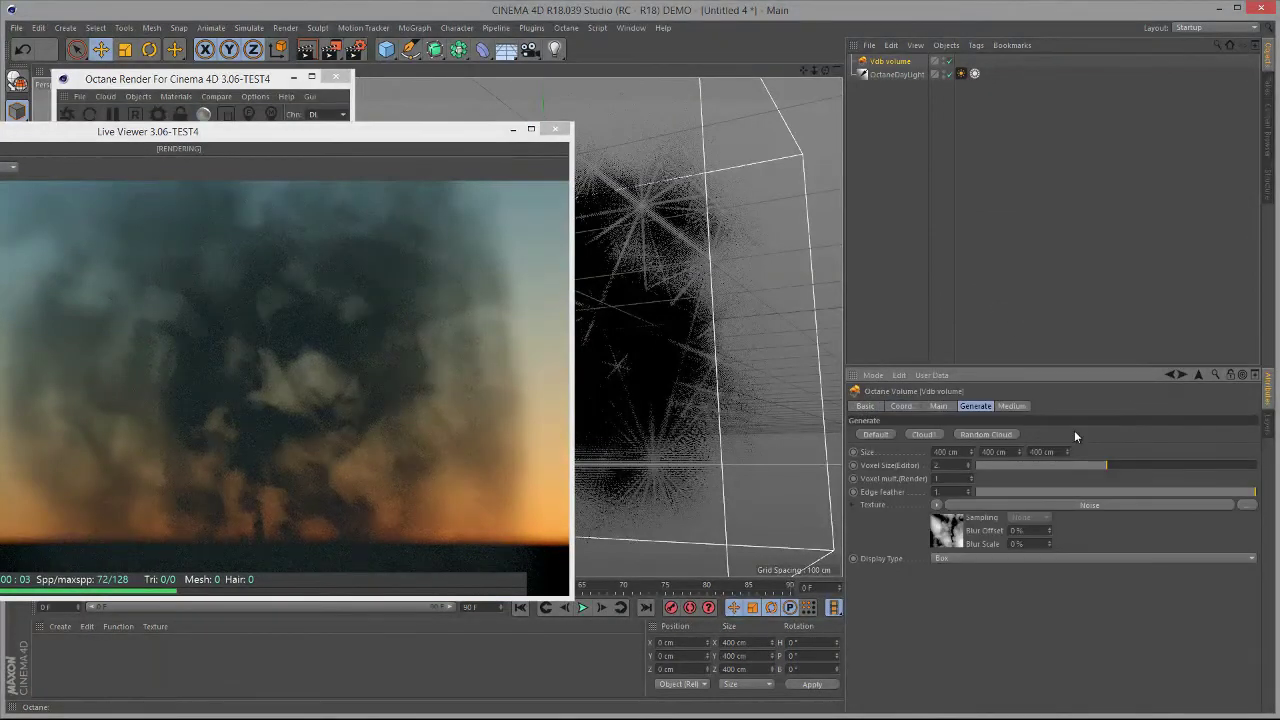
pyautogui.click(1012, 406)
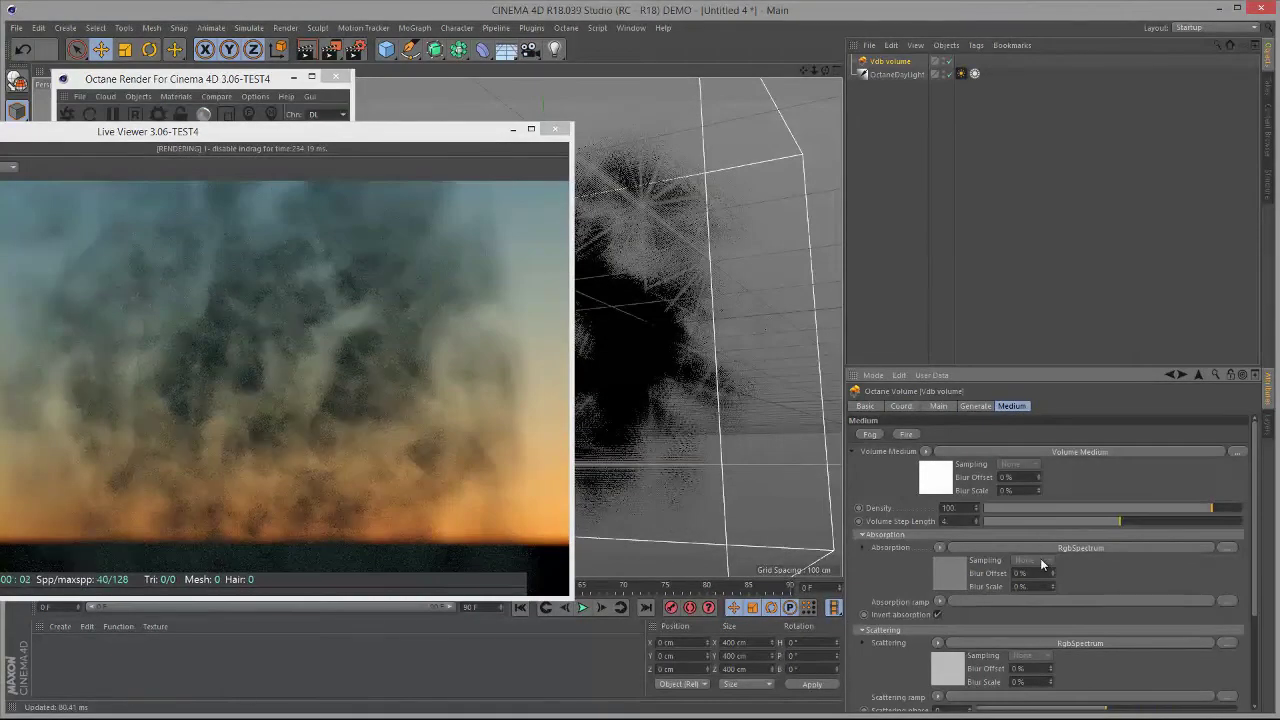
pyautogui.scroll(-2, 1040, 555)
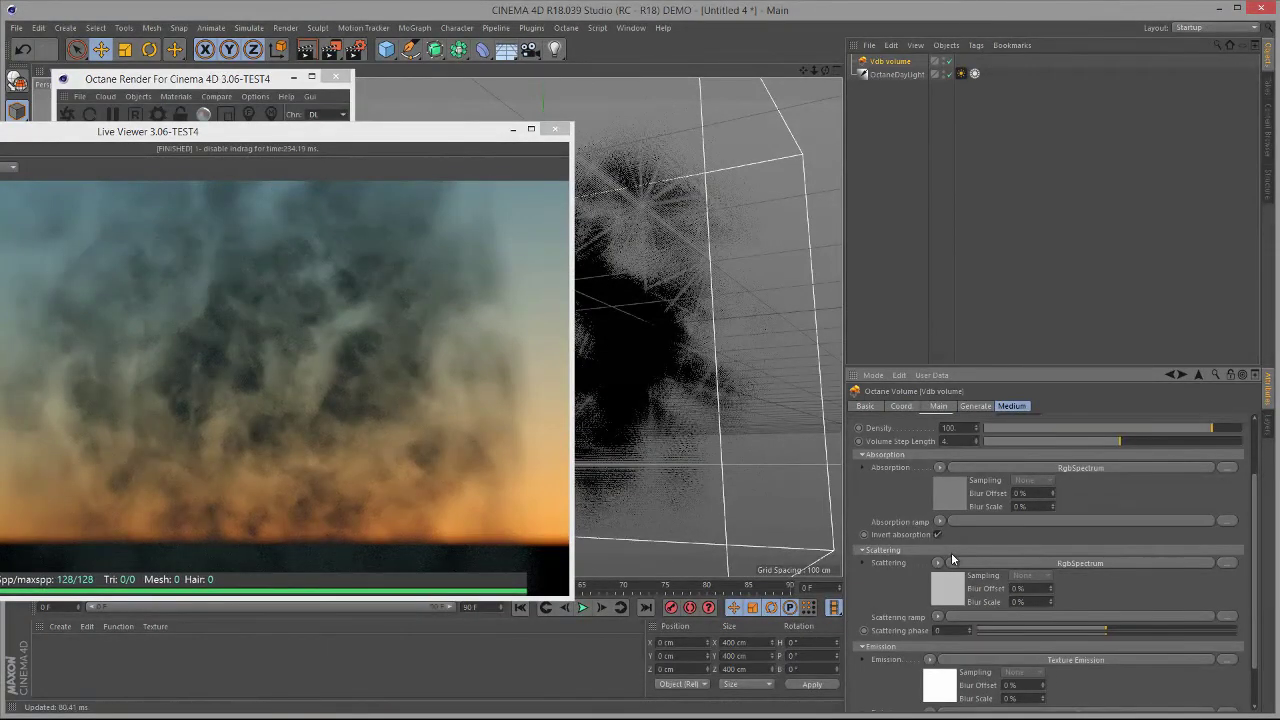
# Step: Raise the Absorption colour's red to about 0.73
pyautogui.click(958, 492)
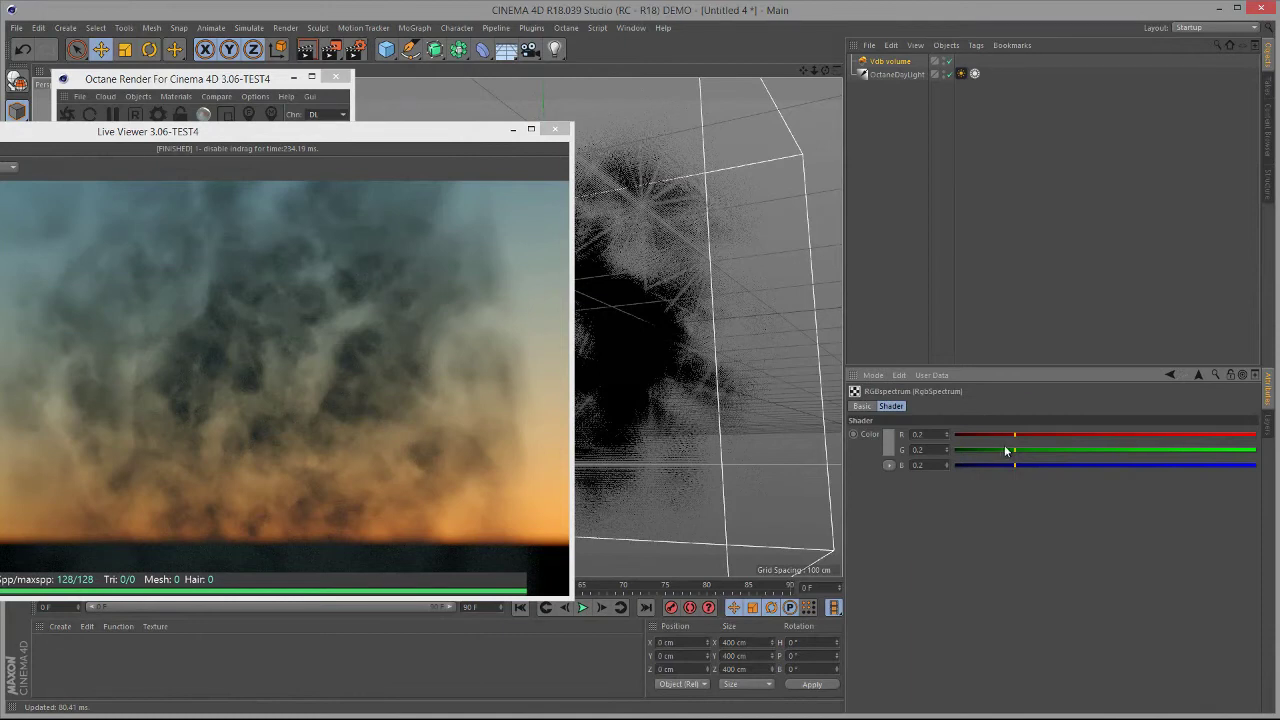
pyautogui.moveTo(1022, 436); pyautogui.dragTo(1172, 435)
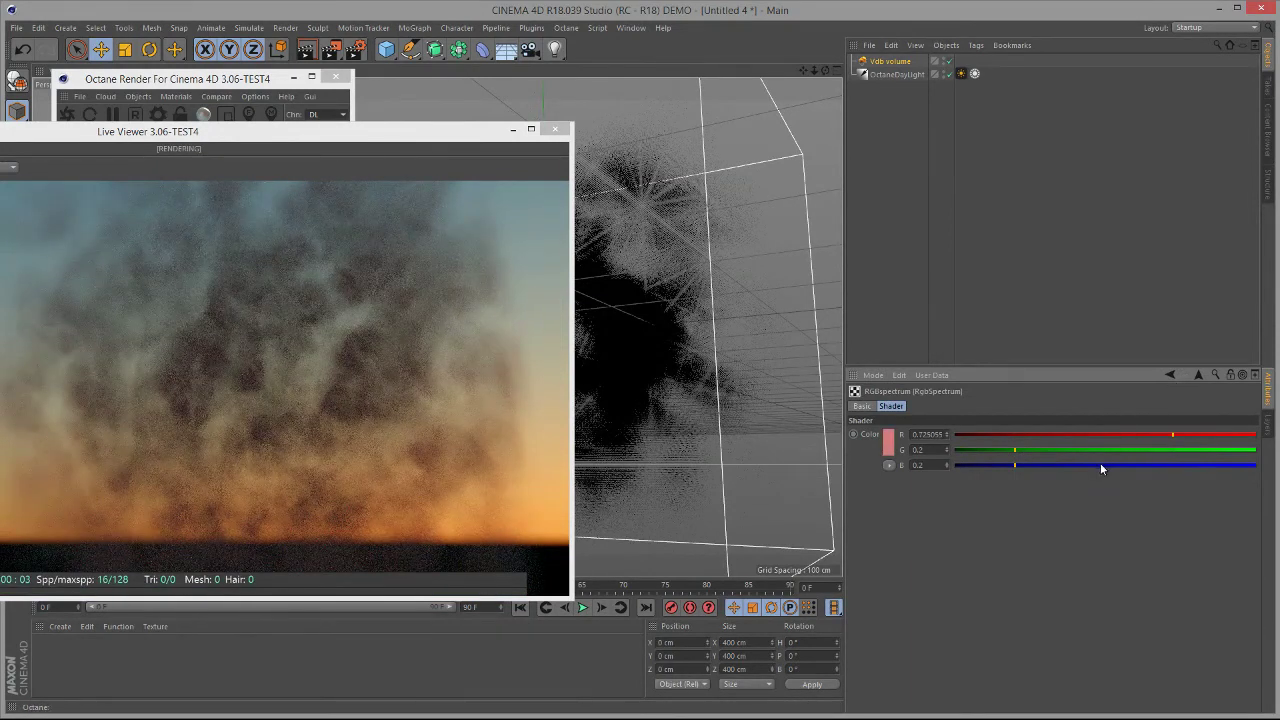
pyautogui.click(1171, 374)
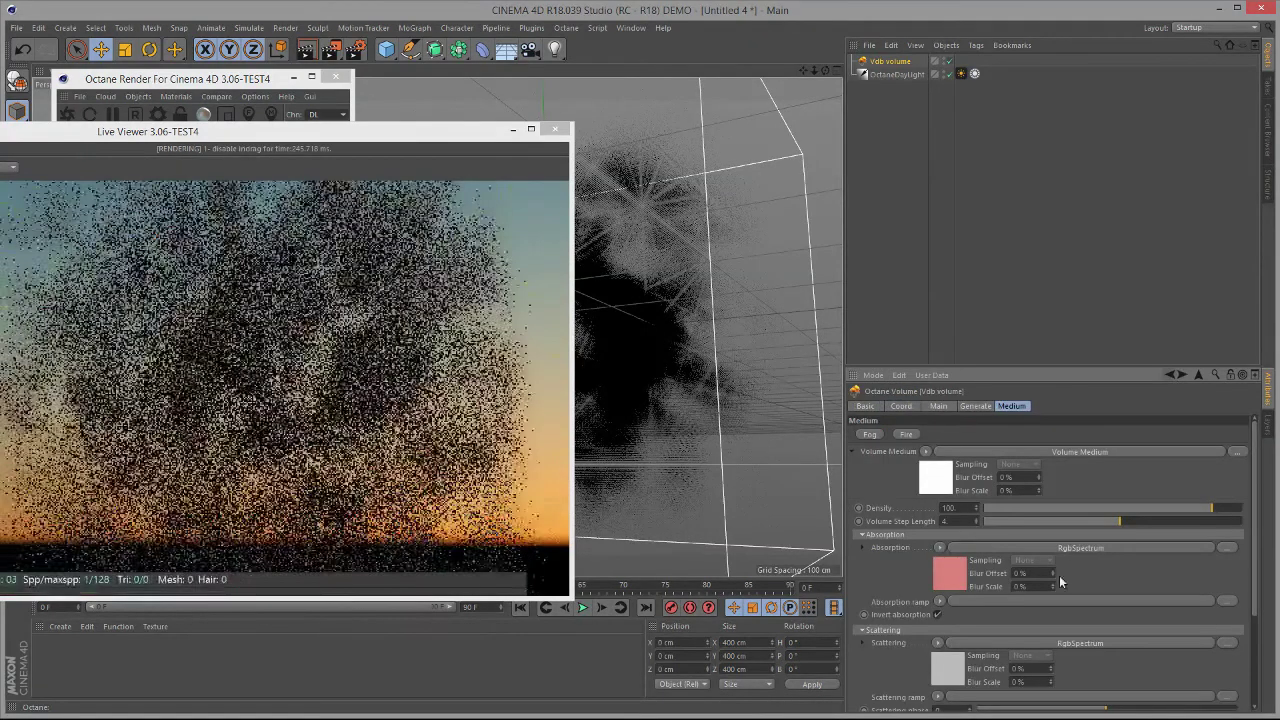
# Step: Set the Scattering colour to pale yellow with R about 0.94 and G about 0.91
pyautogui.click(959, 667)
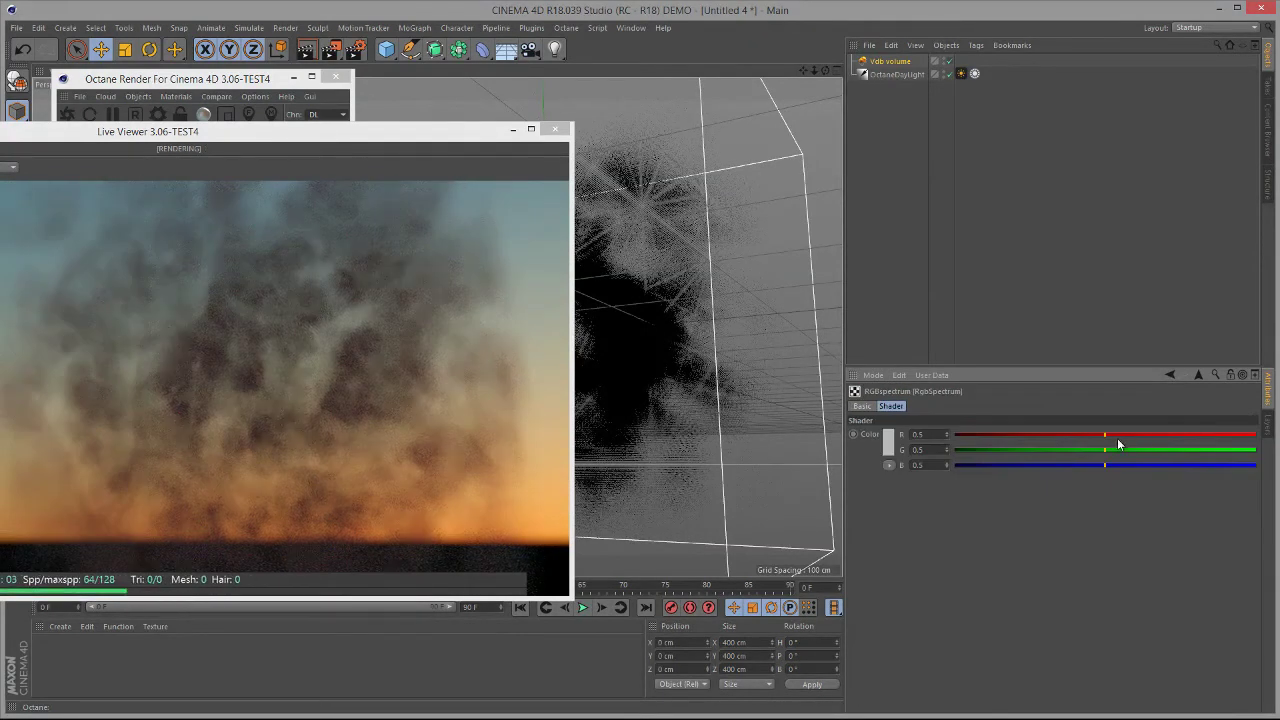
pyautogui.moveTo(1206, 437); pyautogui.dragTo(1242, 435)
pyautogui.click(1235, 451)
pyautogui.click(1173, 375)
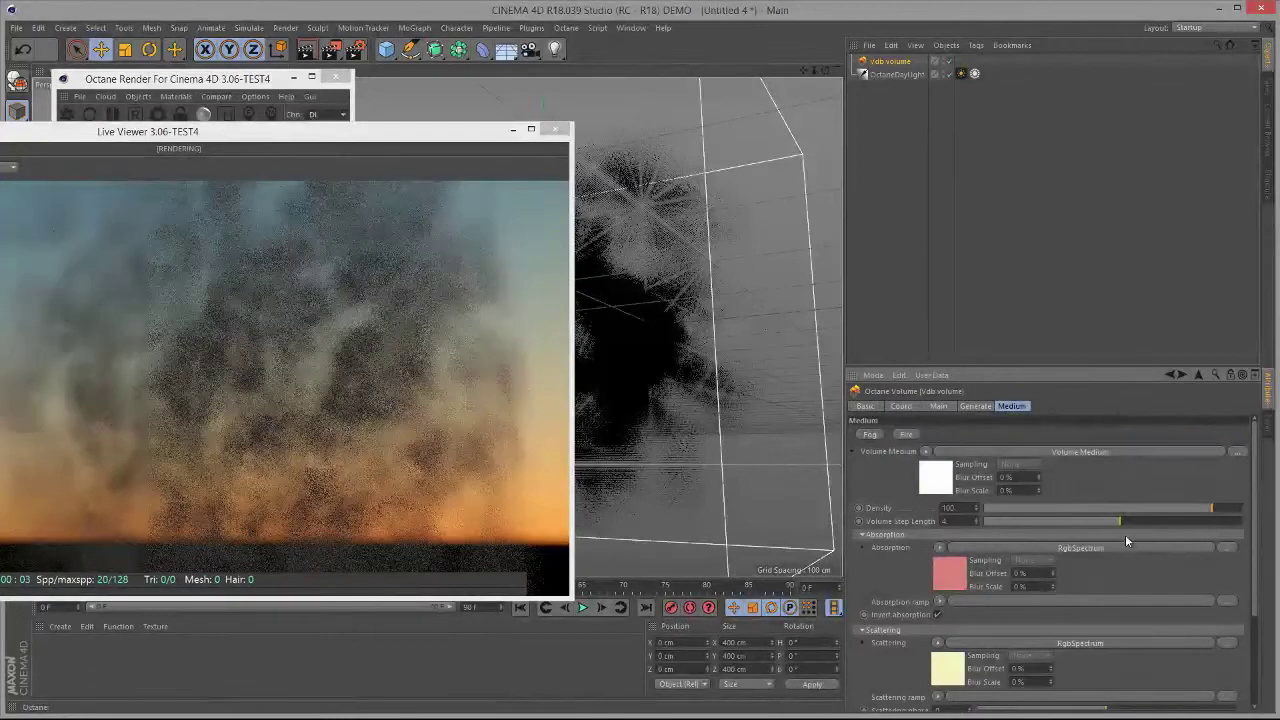
# Step: Drag the Scattering phase slider from about -0.78 up to roughly 0.019
pyautogui.scroll(-5, 1116, 640)
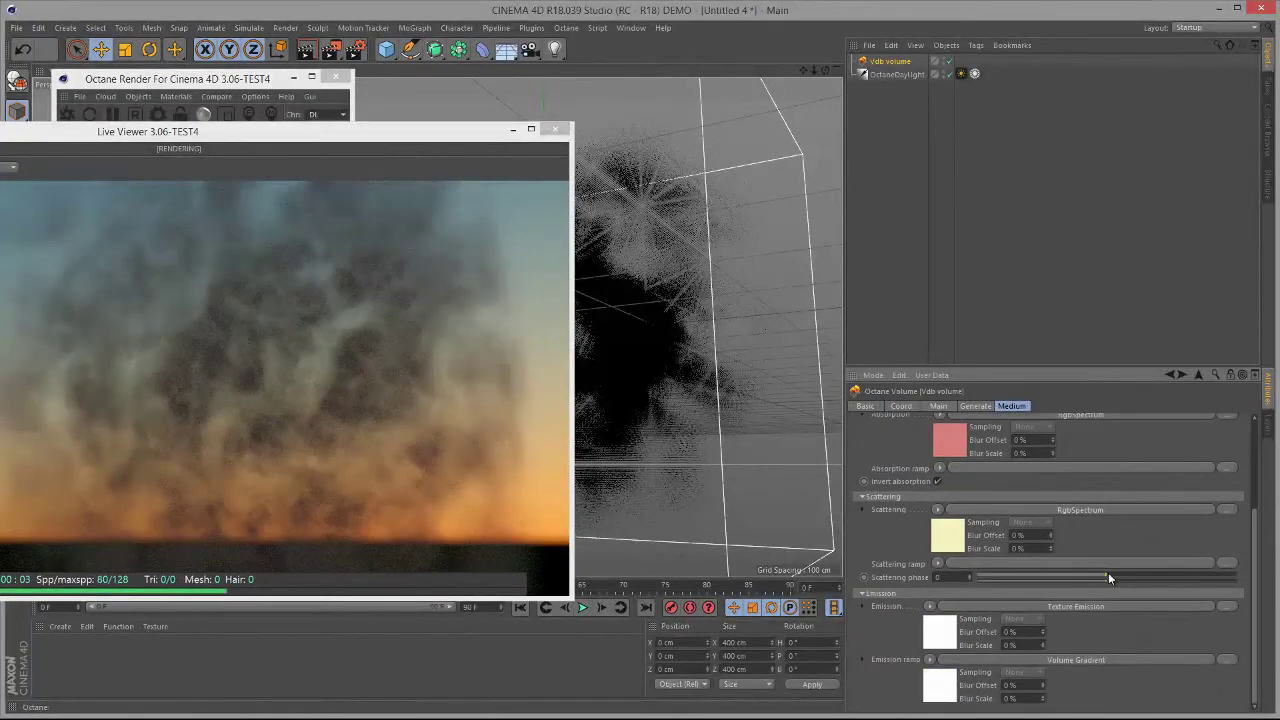
pyautogui.moveTo(1112, 574); pyautogui.dragTo(1196, 574)
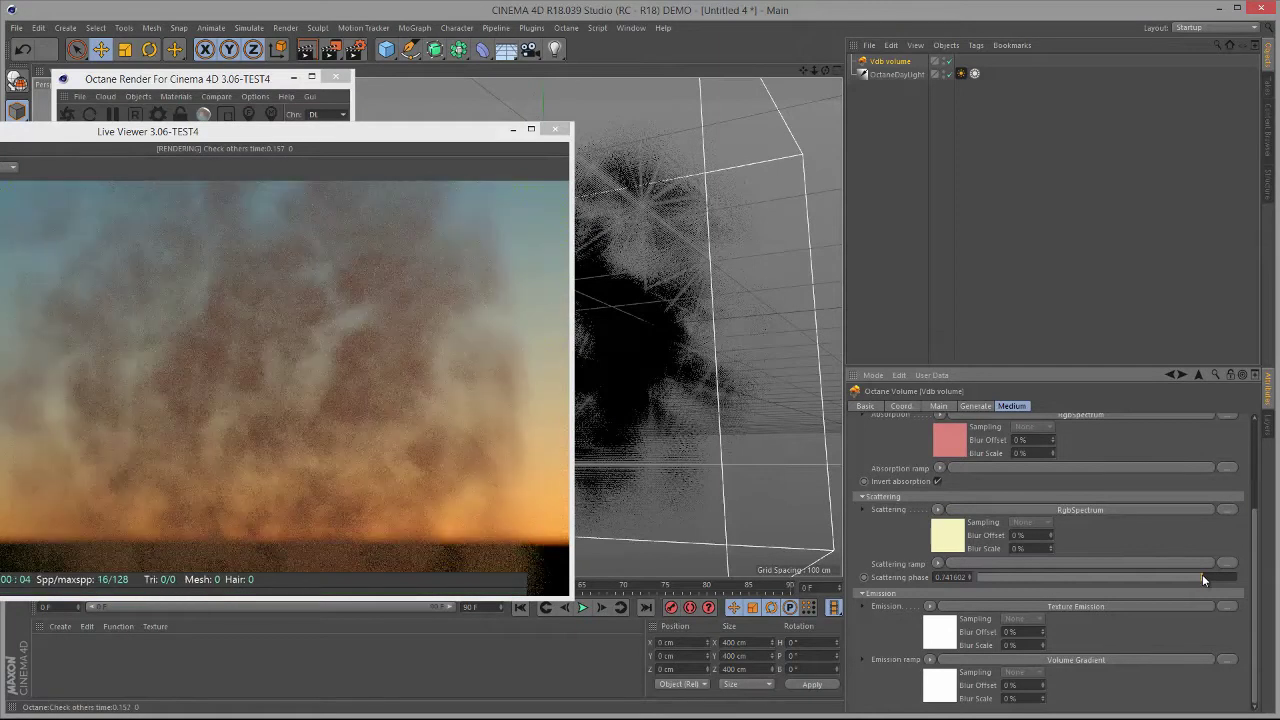
pyautogui.moveTo(1202, 574); pyautogui.dragTo(1006, 576)
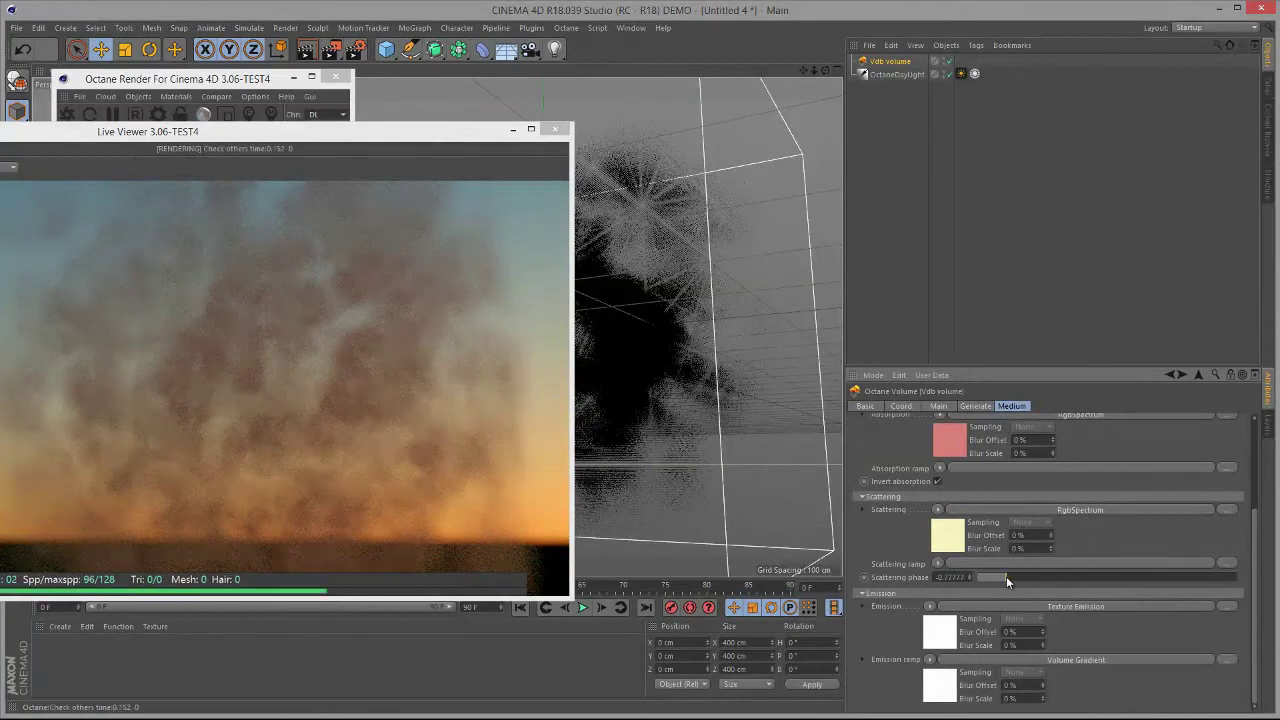
pyautogui.moveTo(1007, 576); pyautogui.dragTo(1212, 568)
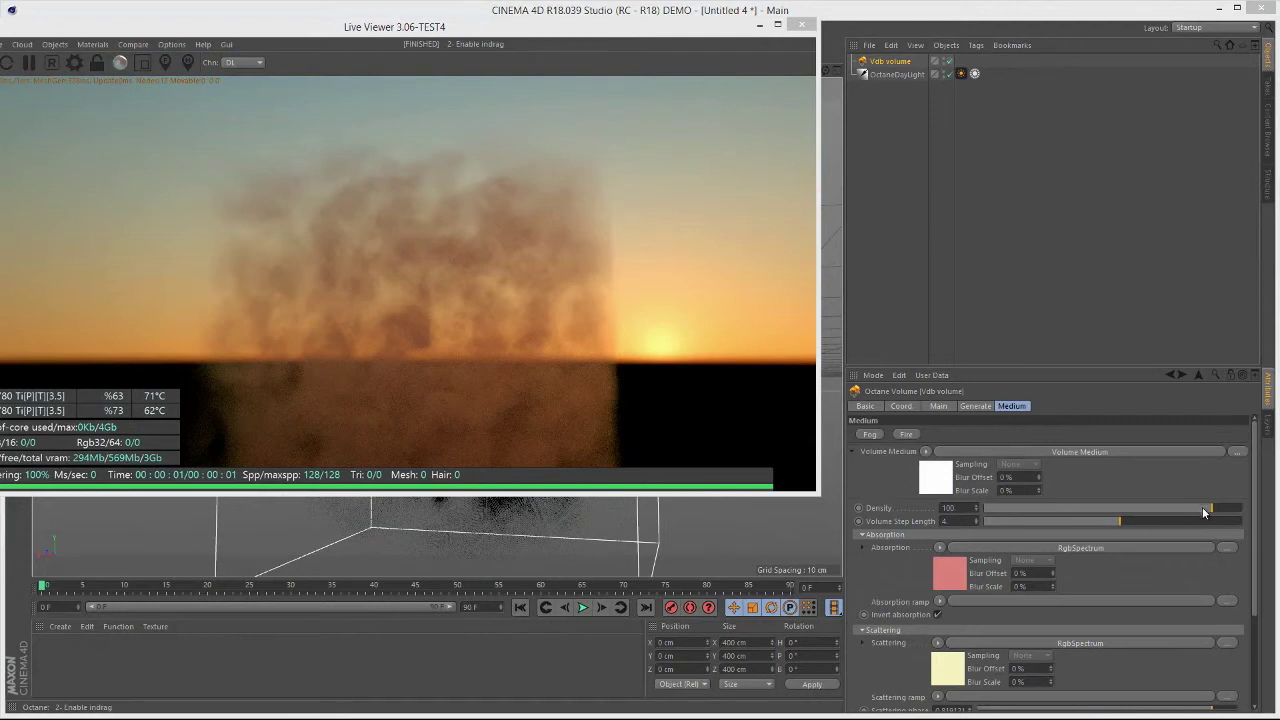
# Step: Drop the Vdb volume's density to 16.77 and its volume step length from 4 to about 0.42
pyautogui.moveTo(1205, 512); pyautogui.dragTo(1183, 512)
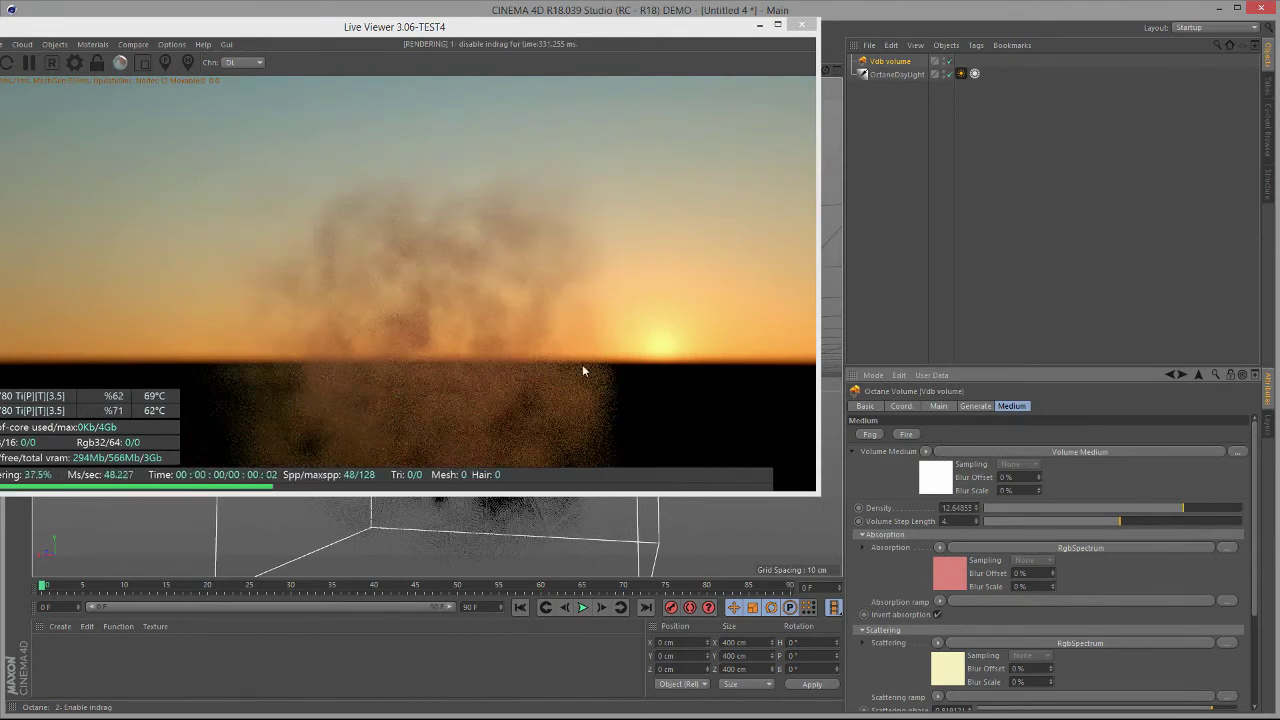
pyautogui.moveTo(1187, 506)
pyautogui.mouseDown()
pyautogui.moveTo(1176, 510)
pyautogui.moveTo(1187, 507)
pyautogui.mouseUp()
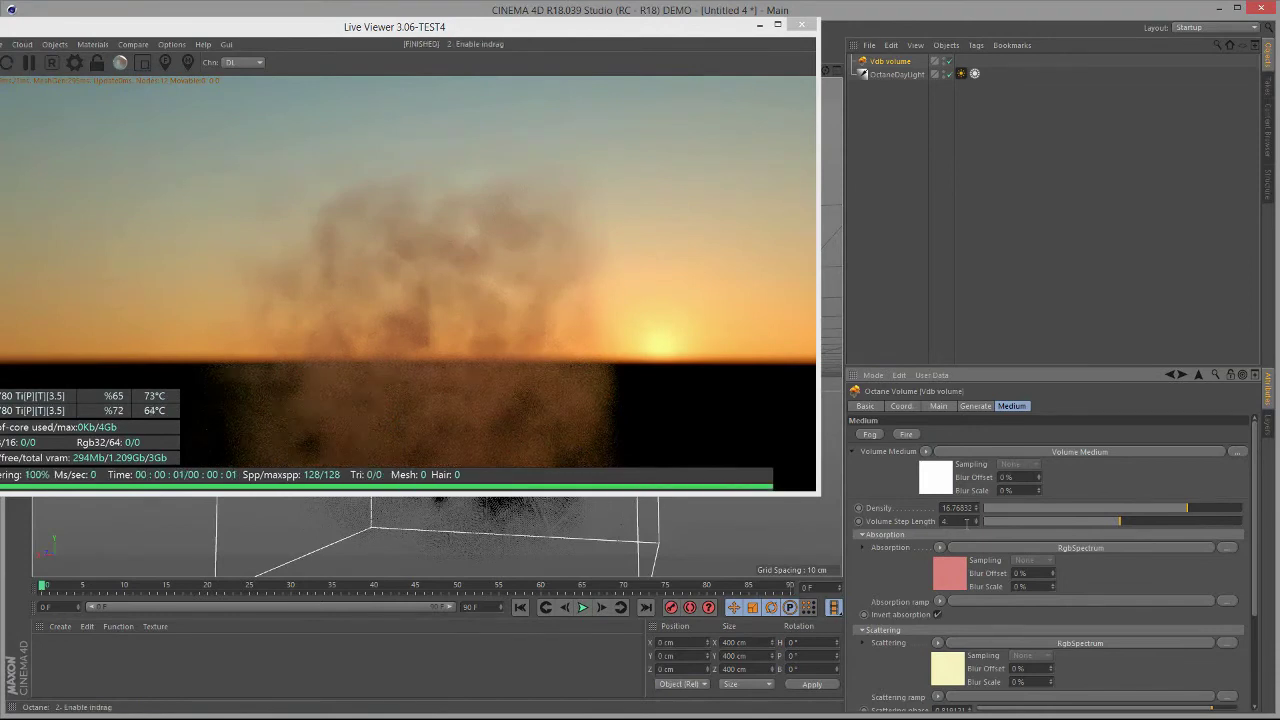
pyautogui.moveTo(613, 38); pyautogui.dragTo(307, 28)
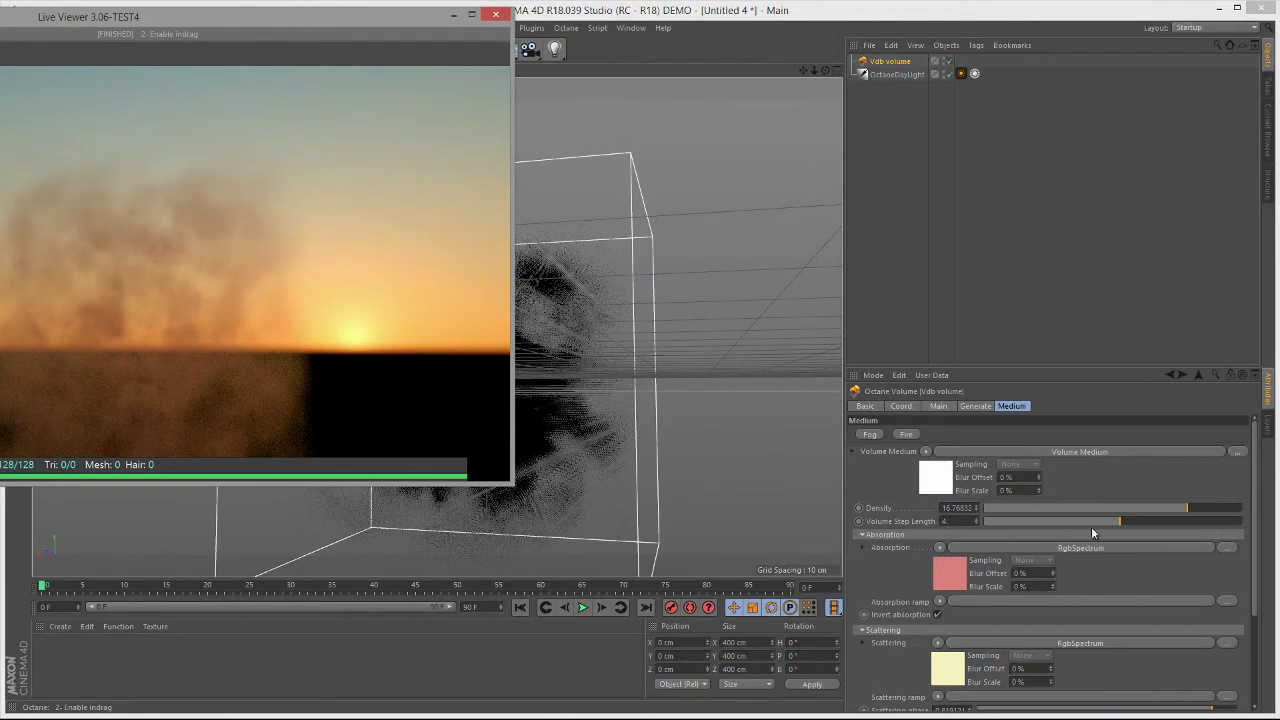
pyautogui.moveTo(1117, 520); pyautogui.dragTo(1093, 525)
pyautogui.moveTo(368, 20); pyautogui.dragTo(605, 55)
pyautogui.moveTo(1080, 522); pyautogui.dragTo(1070, 524)
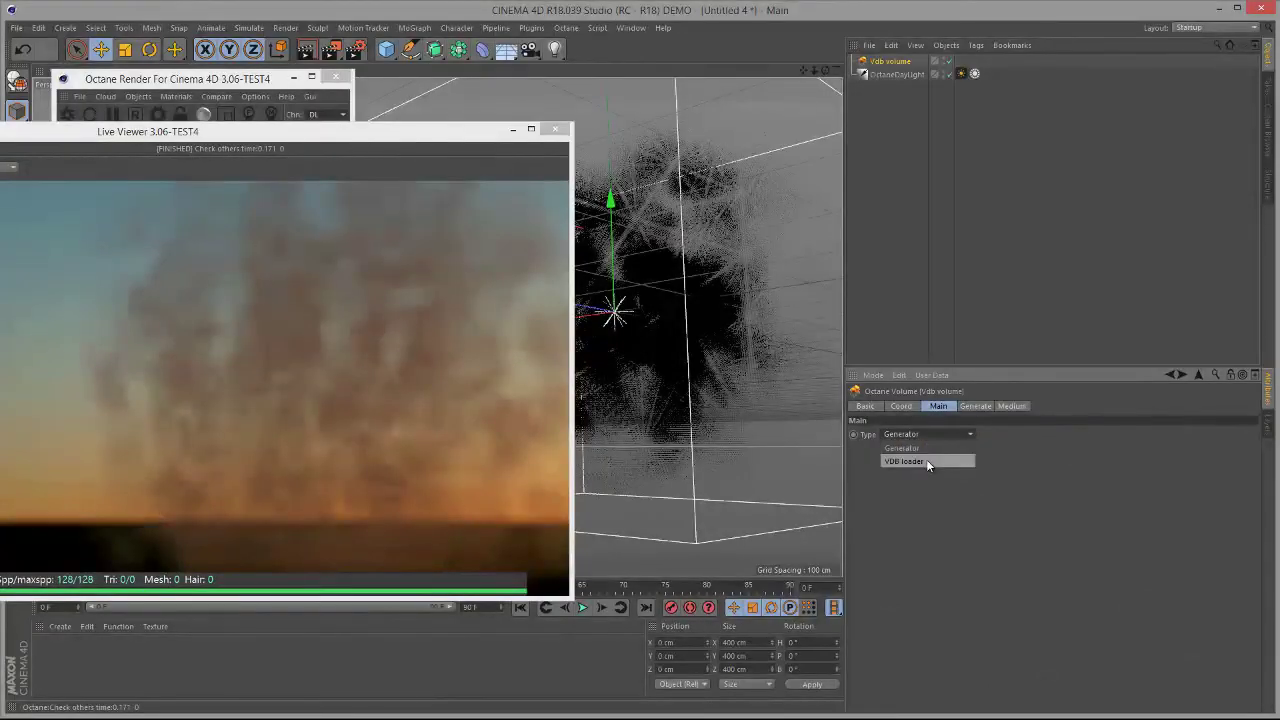
# Step: Switch the volume type to VDB loader and load explosion.vdb as its file
pyautogui.click(926, 460)
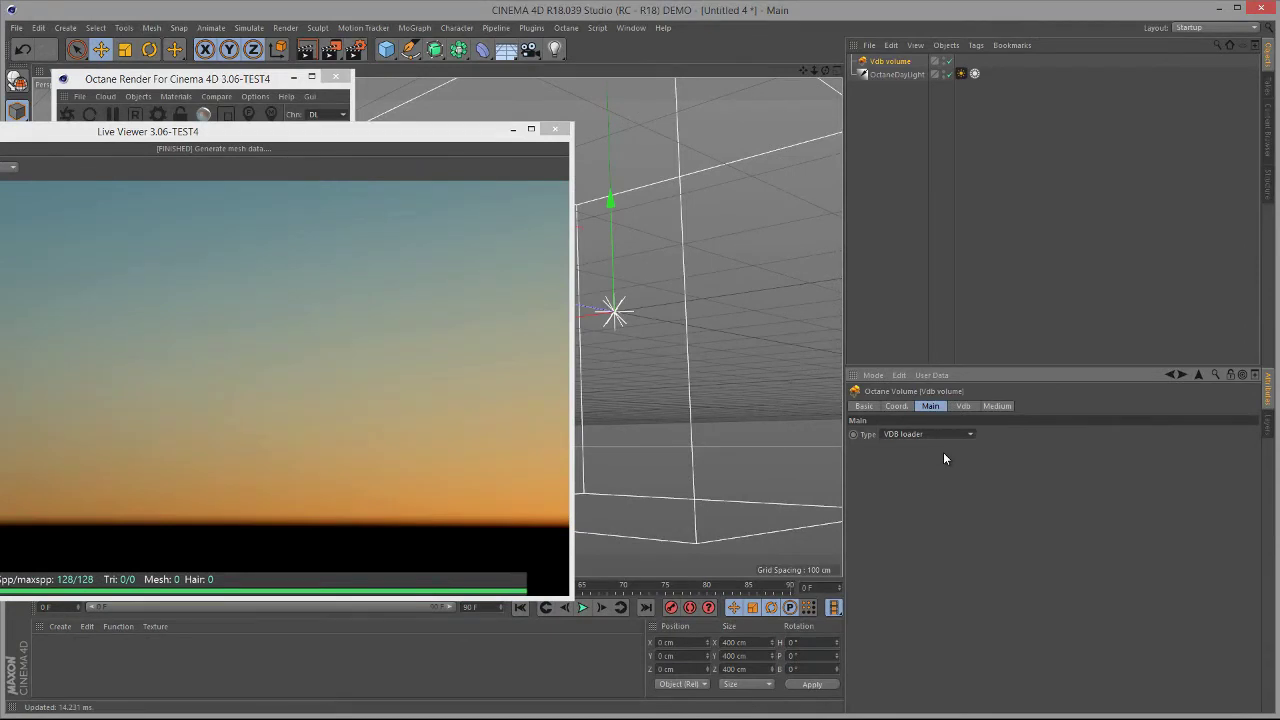
pyautogui.click(964, 406)
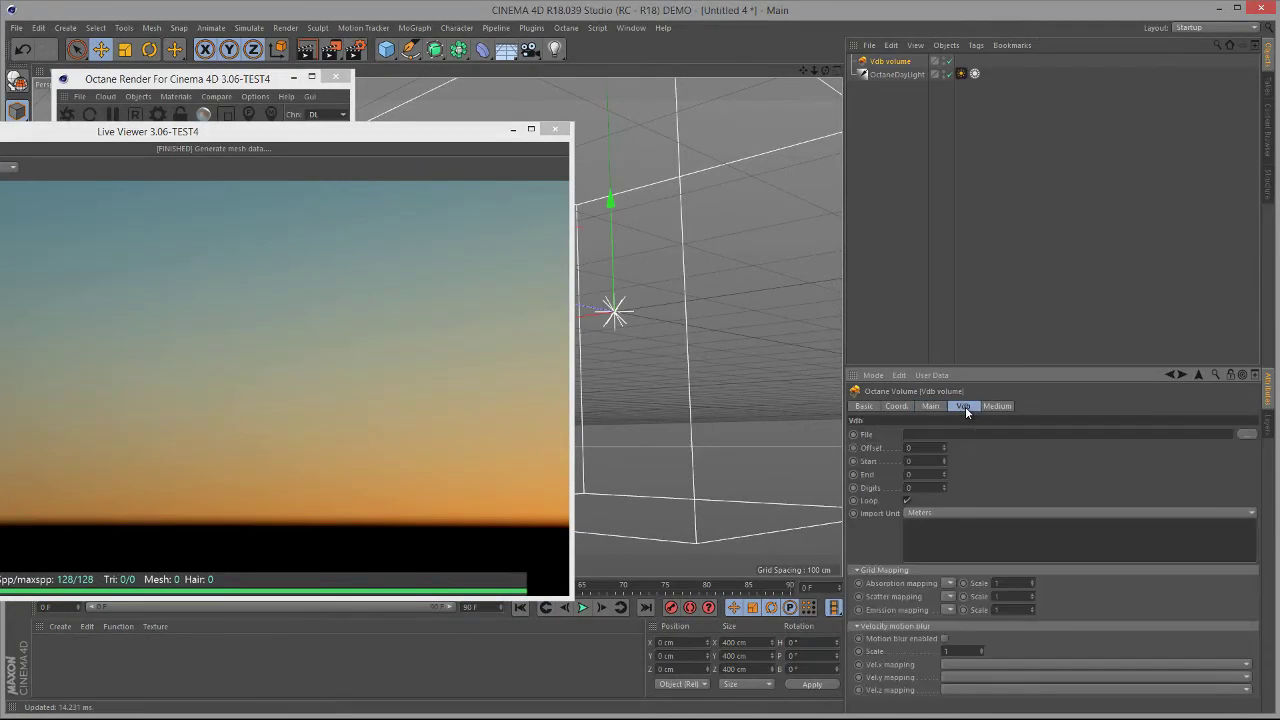
pyautogui.click(1246, 436)
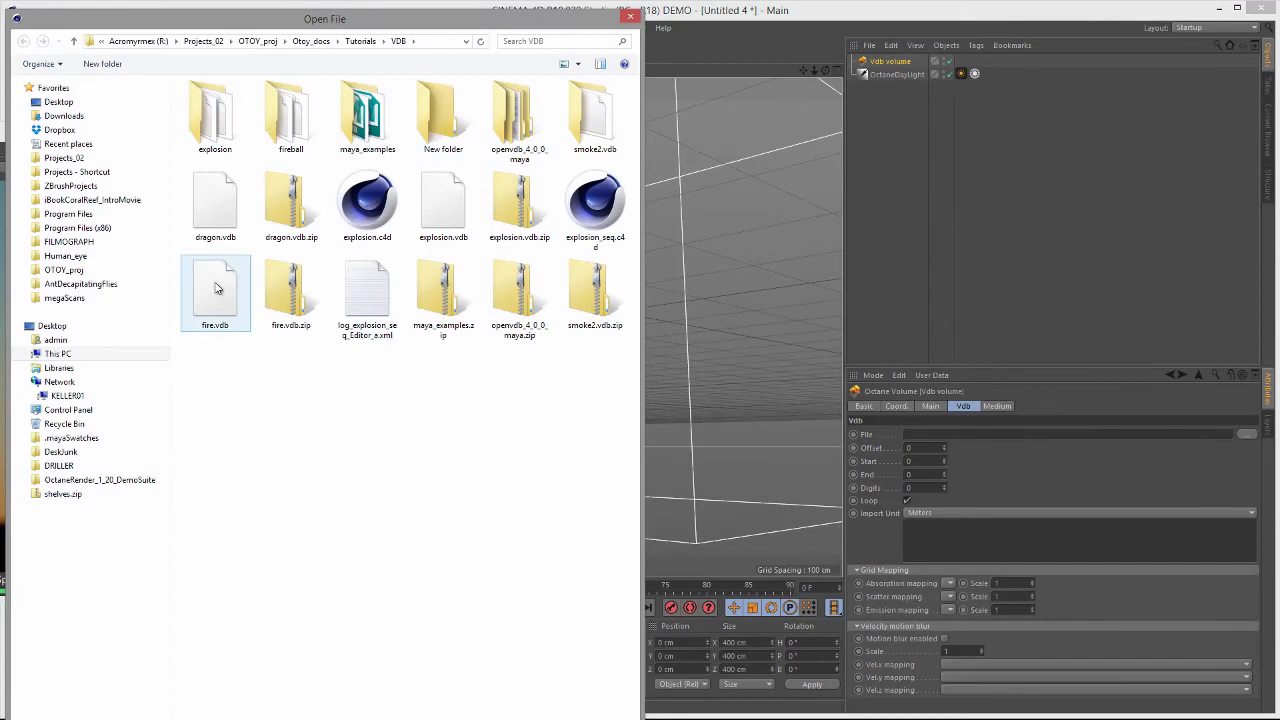
pyautogui.click(452, 212)
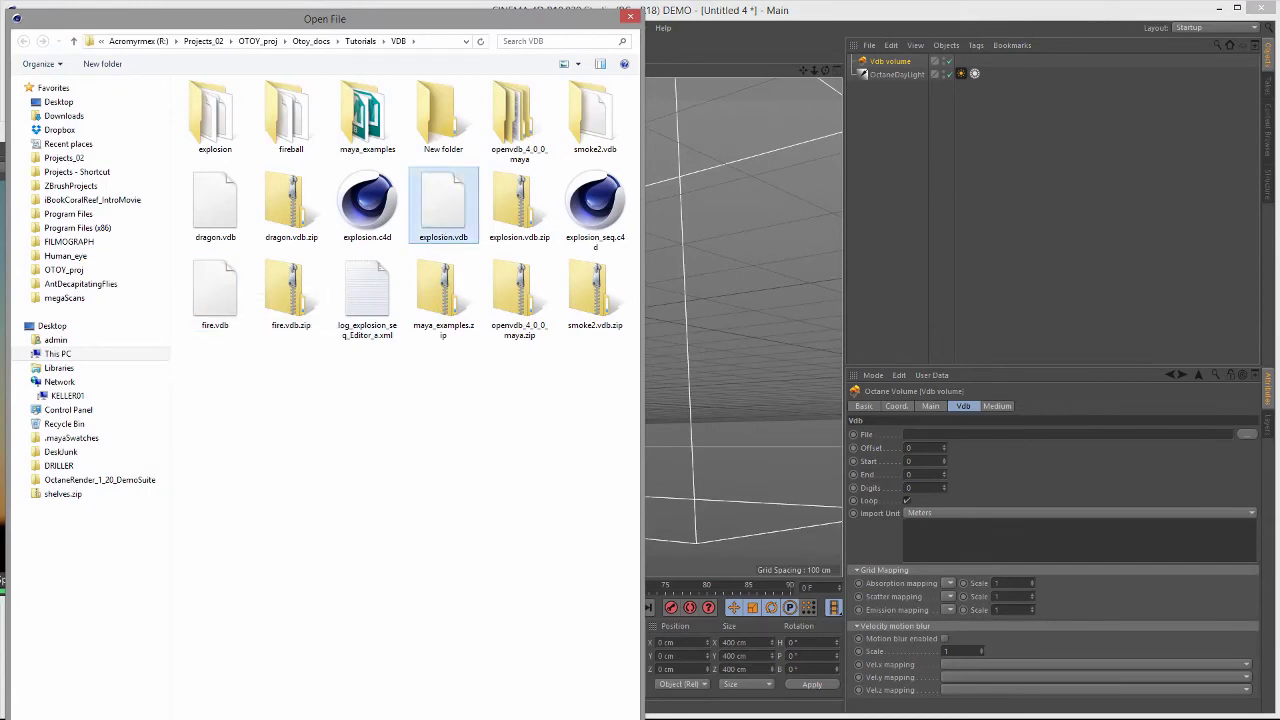
pyautogui.press('Return')
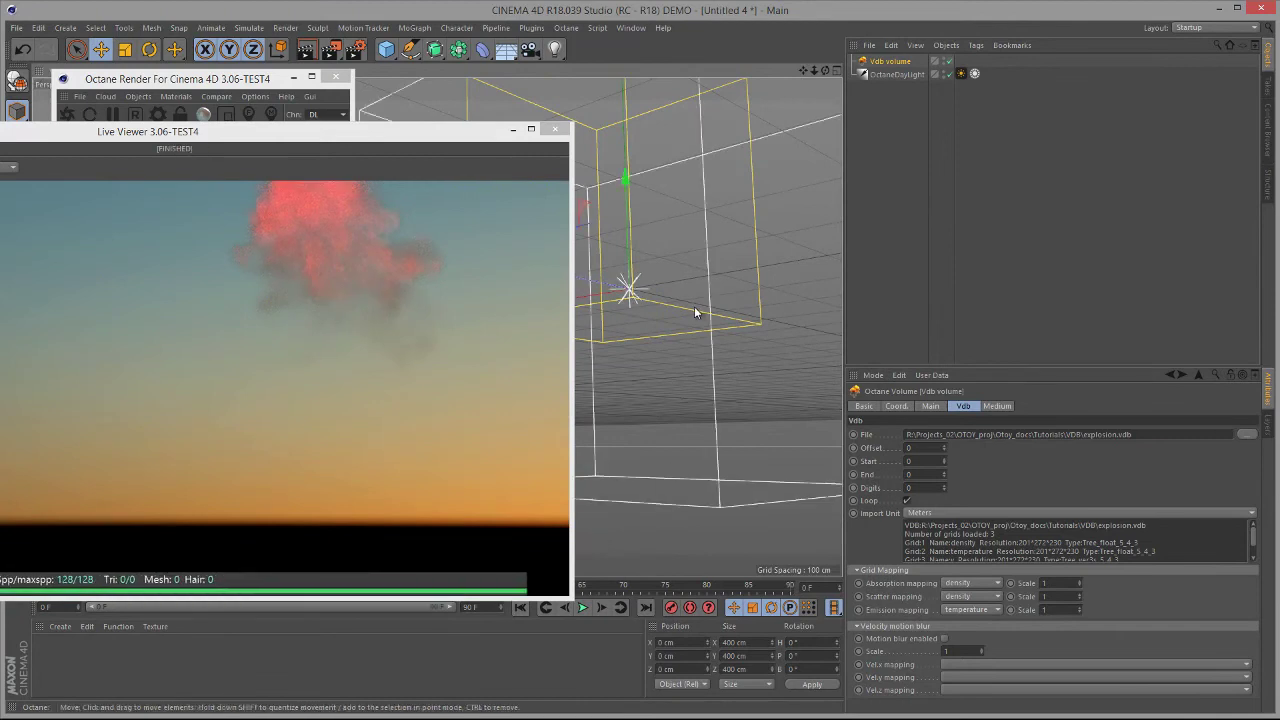
# Step: Orbit around the explosion's bounding box and keep emission mapping set to temperature
pyautogui.keyDown('alt'); pyautogui.moveTo(694, 306); pyautogui.dragTo(664, 429); pyautogui.keyUp('alt')
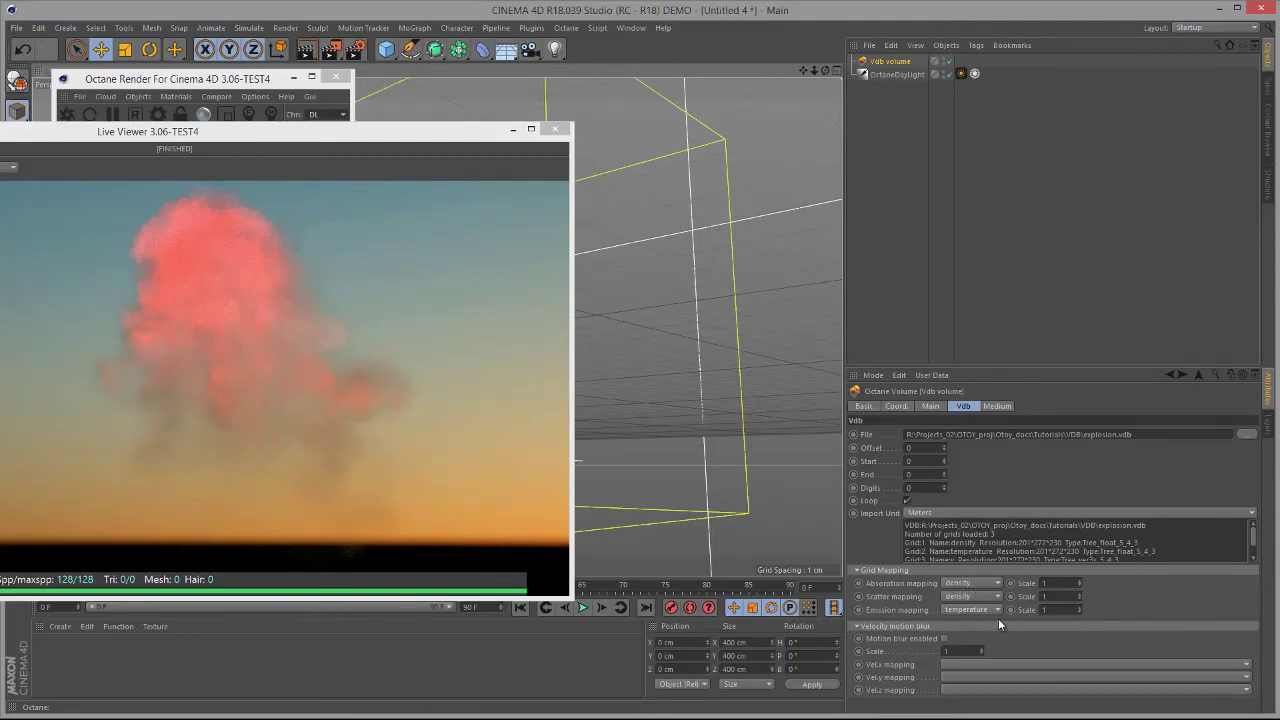
pyautogui.click(970, 610)
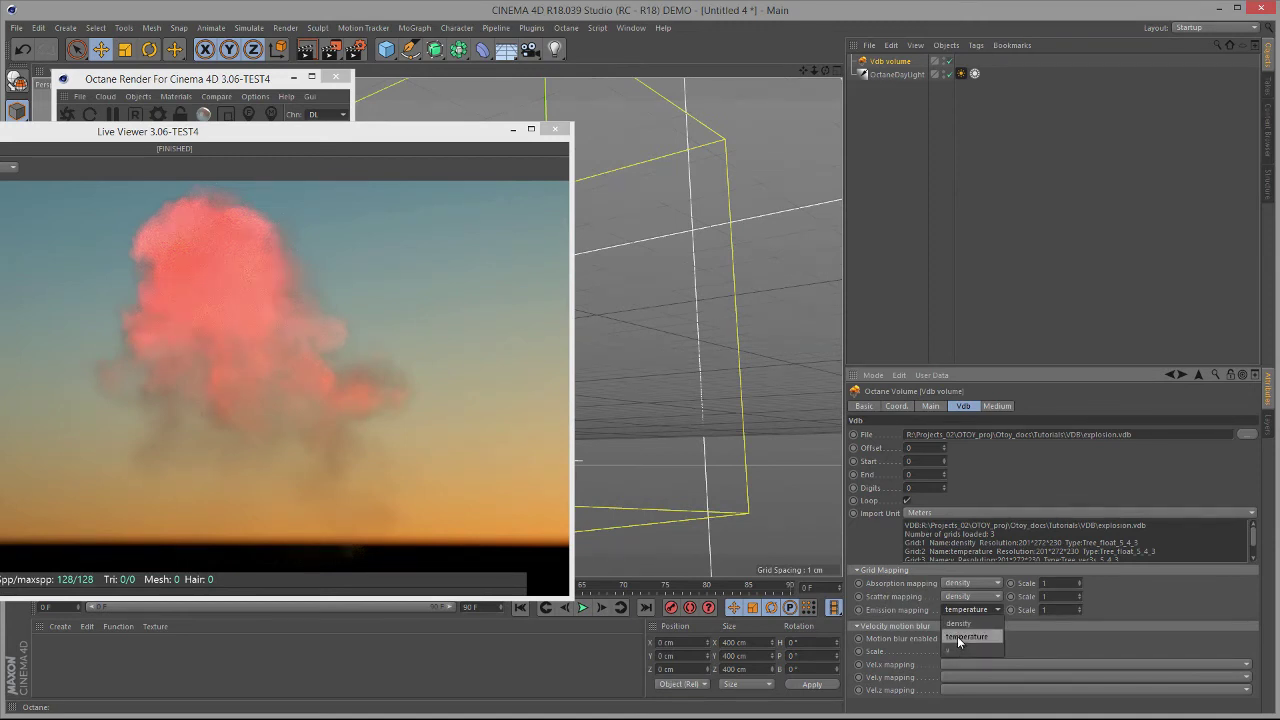
pyautogui.click(964, 613)
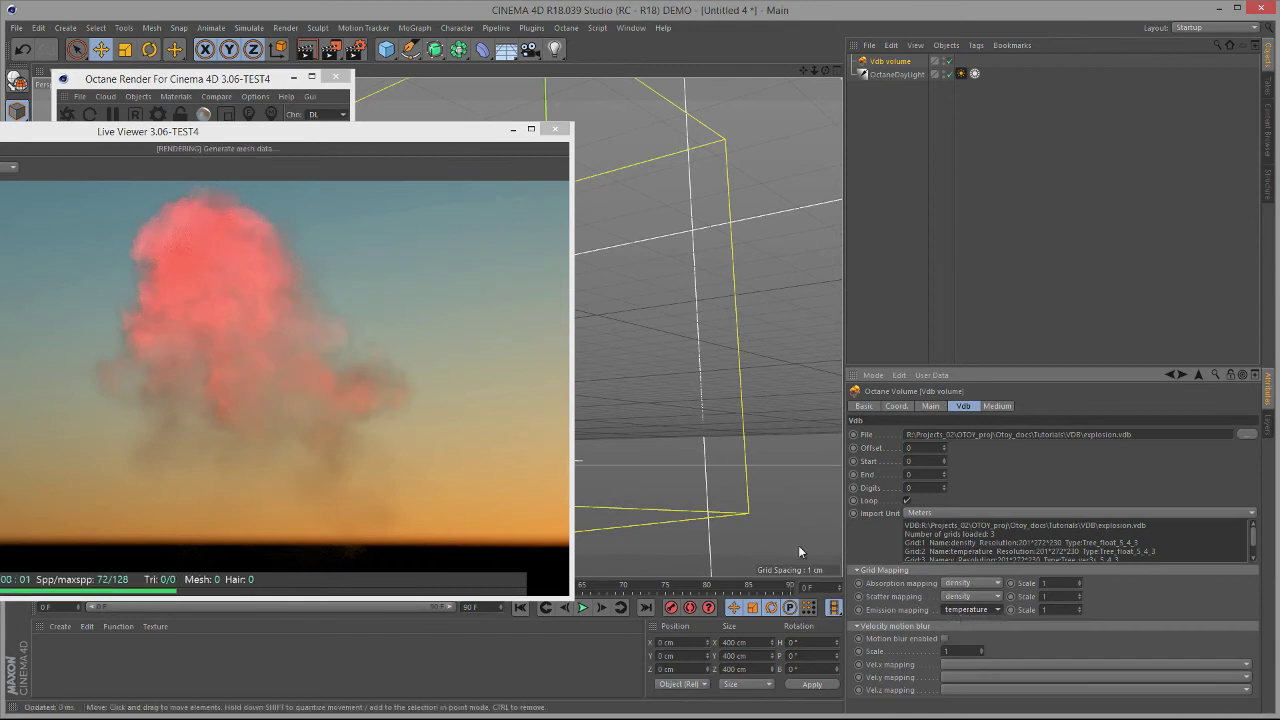
# Step: Add a knot to the emission ramp gradient, set max value 53.61, and shift the red end and midpoint
pyautogui.click(996, 406)
pyautogui.scroll(-3, 1042, 661)
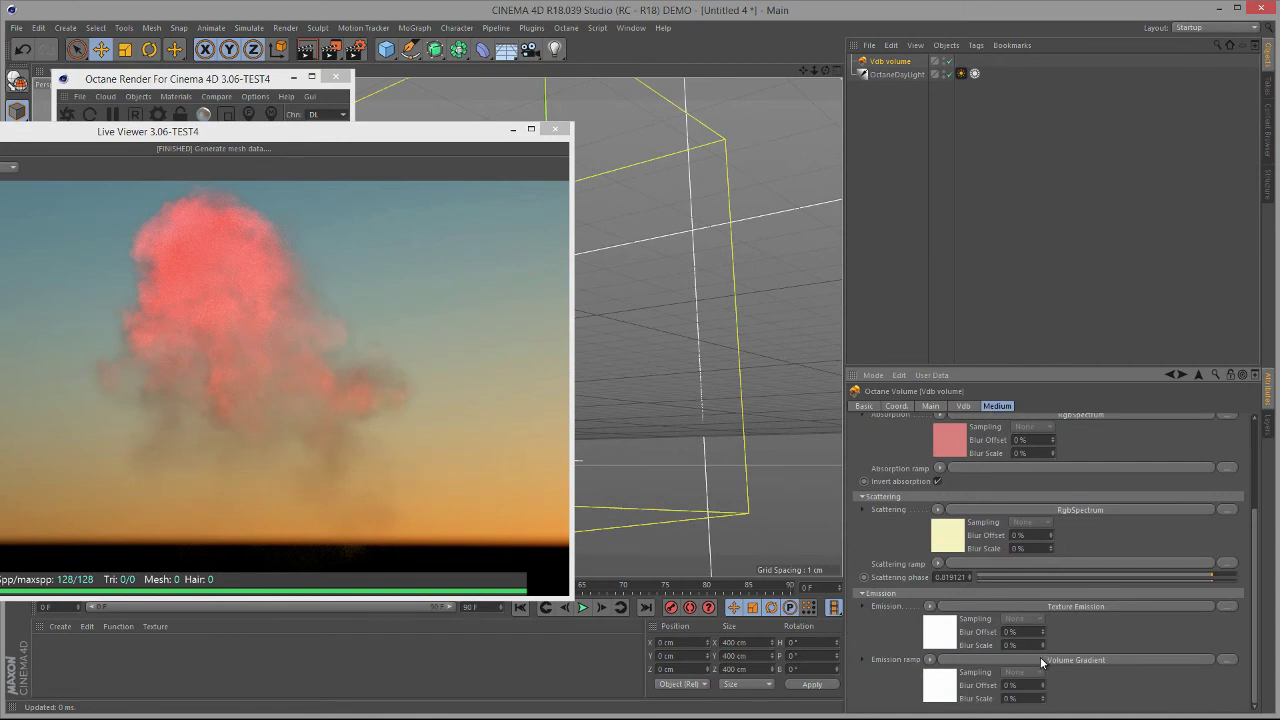
pyautogui.click(1042, 660)
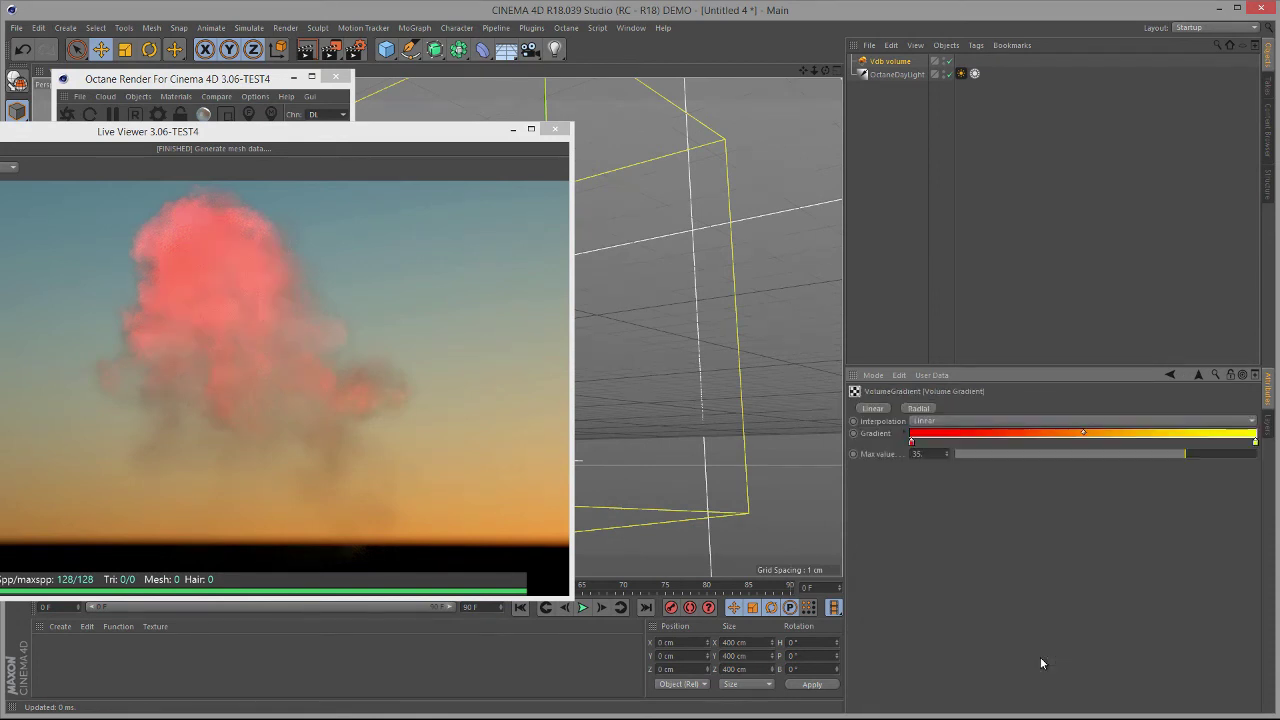
pyautogui.click(1086, 442)
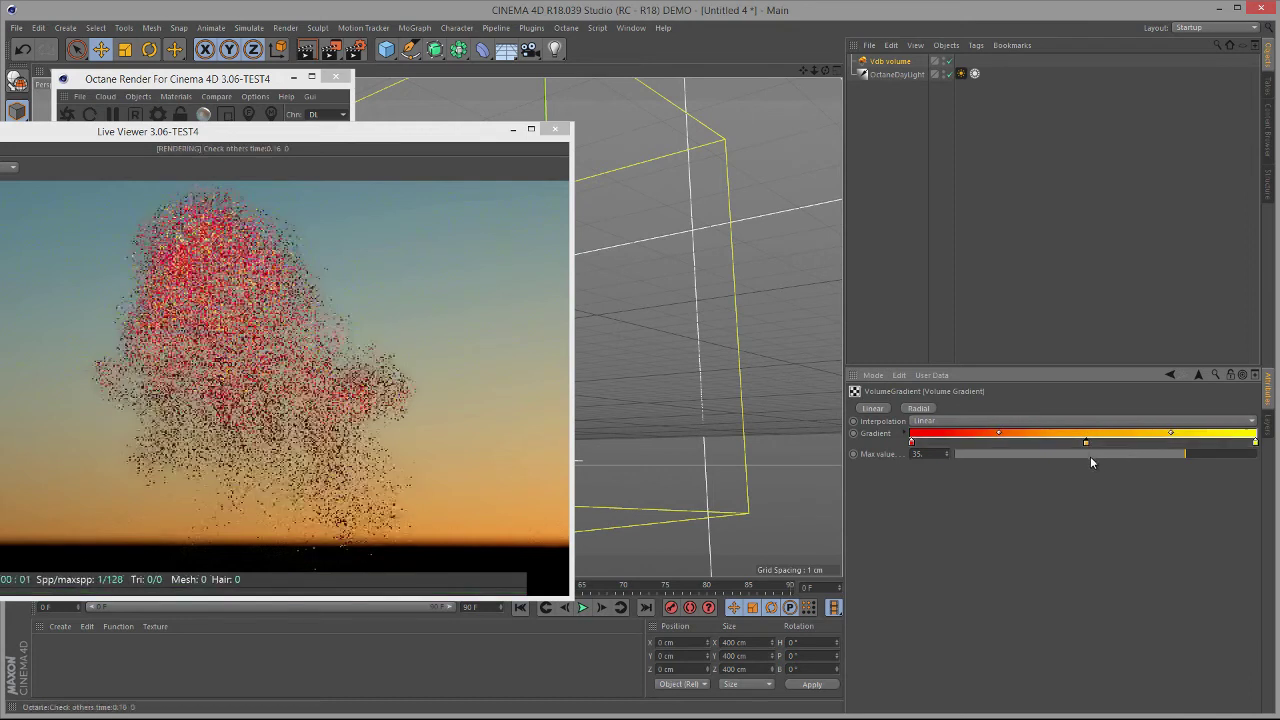
pyautogui.moveTo(1196, 459)
pyautogui.mouseDown()
pyautogui.moveTo(988, 452)
pyautogui.moveTo(1195, 455)
pyautogui.mouseUp()
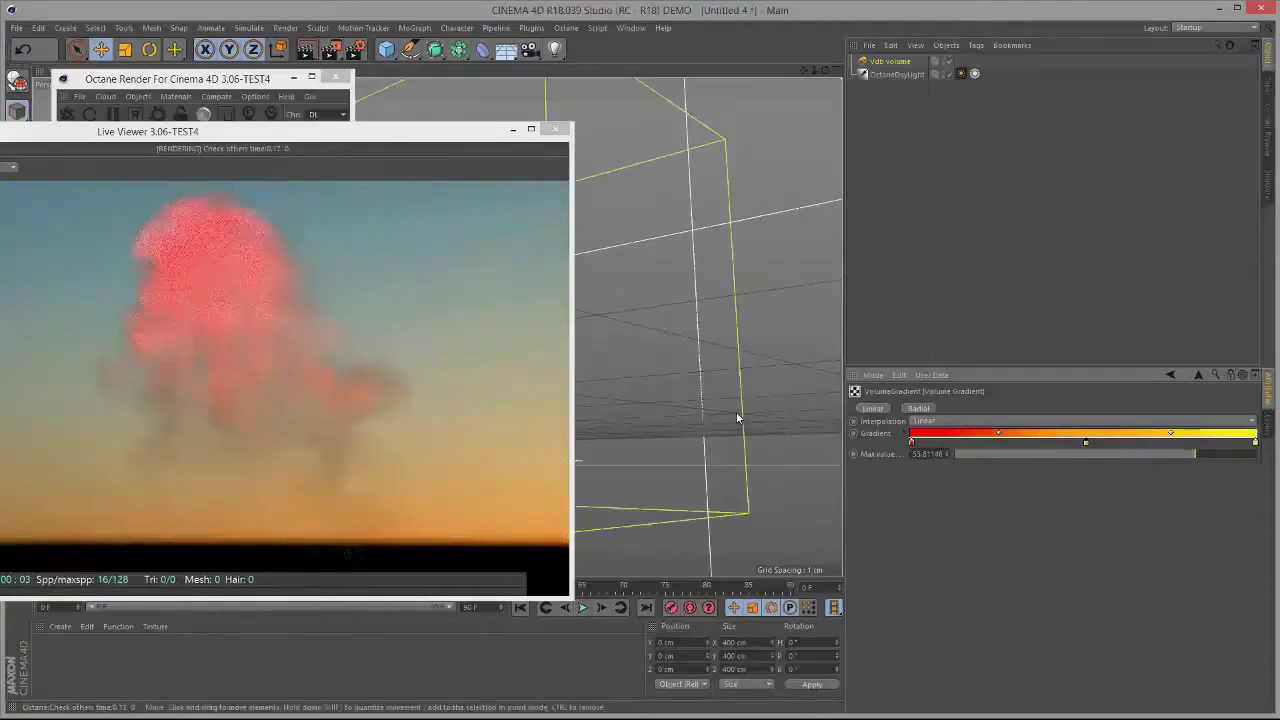
pyautogui.moveTo(911, 442); pyautogui.dragTo(928, 445)
pyautogui.moveTo(1005, 432); pyautogui.dragTo(998, 432)
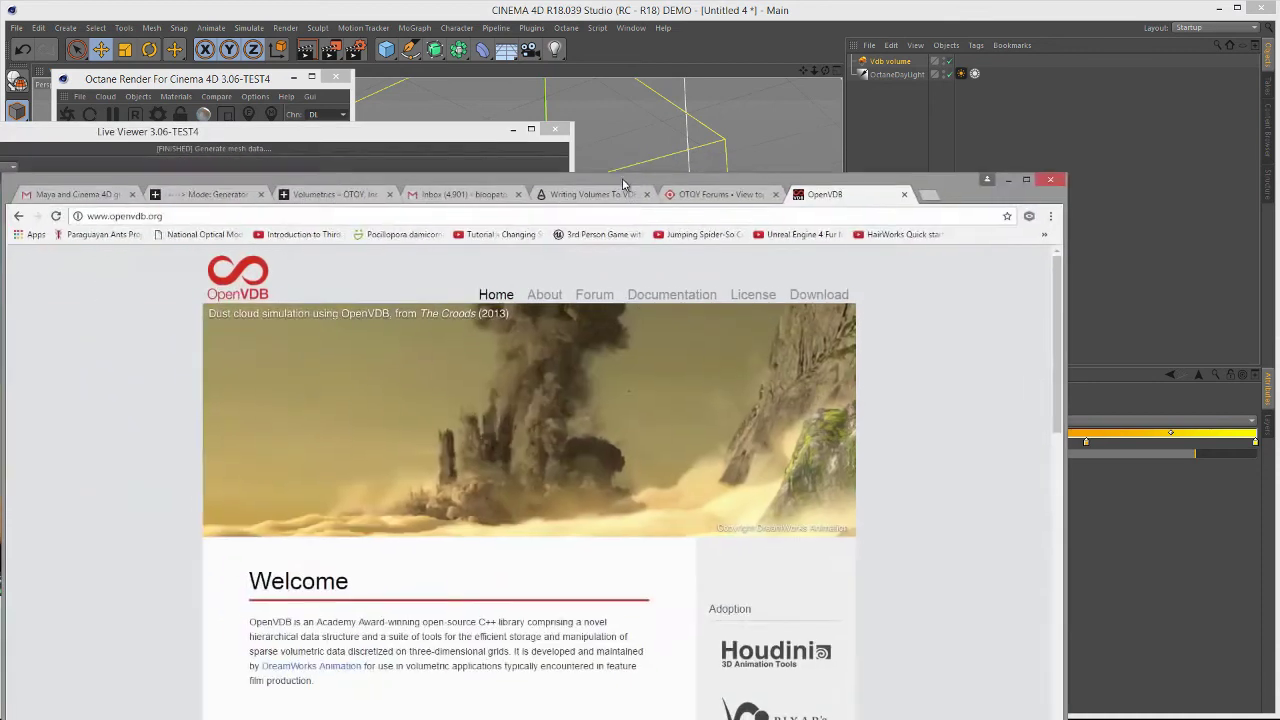
# Step: Browse the OpenVDB Download page's sample models, such as explosion.vdb, fire.vdb and smoke2.vdb
pyautogui.moveTo(622, 183); pyautogui.dragTo(758, 88)
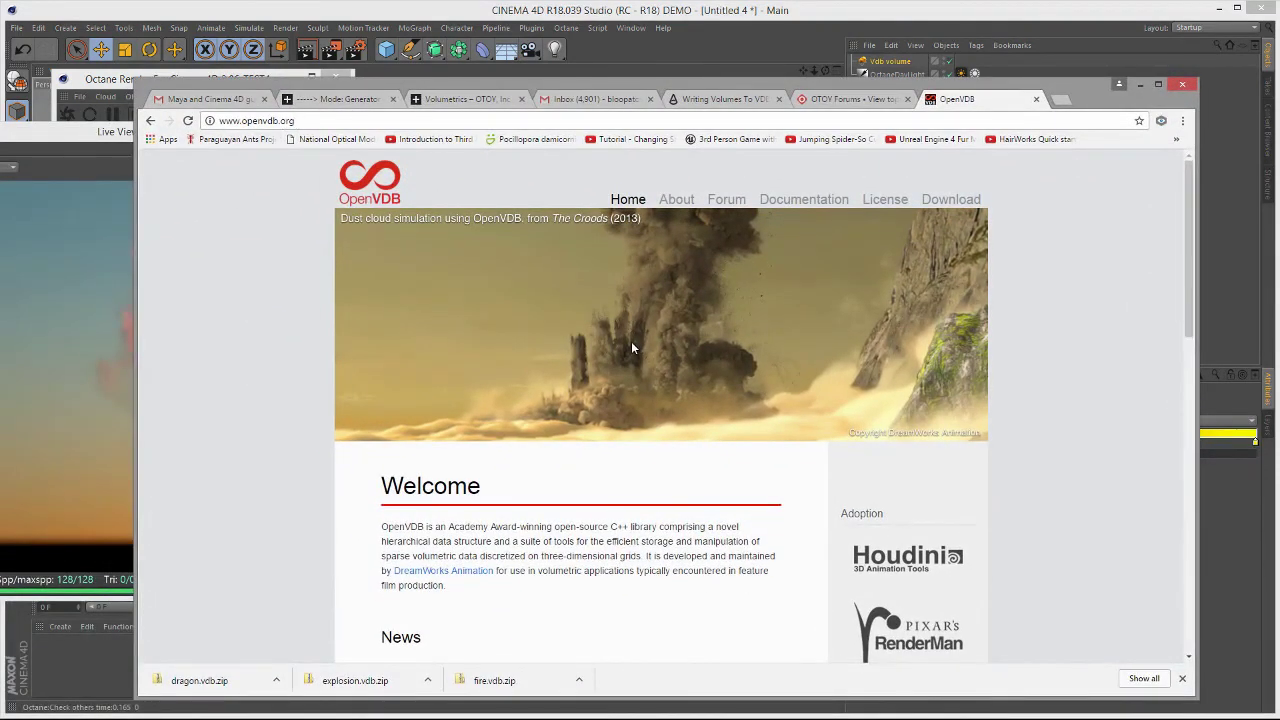
pyautogui.scroll(-1, 624, 347)
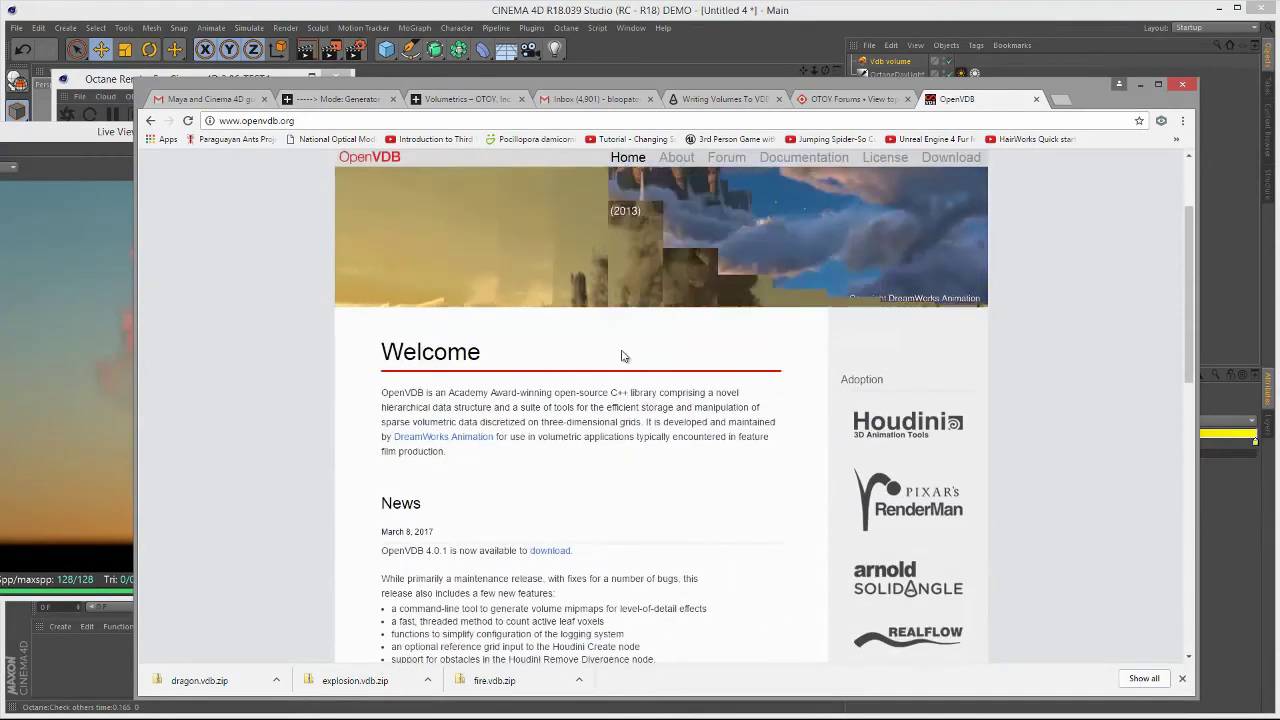
pyautogui.scroll(1, 634, 332)
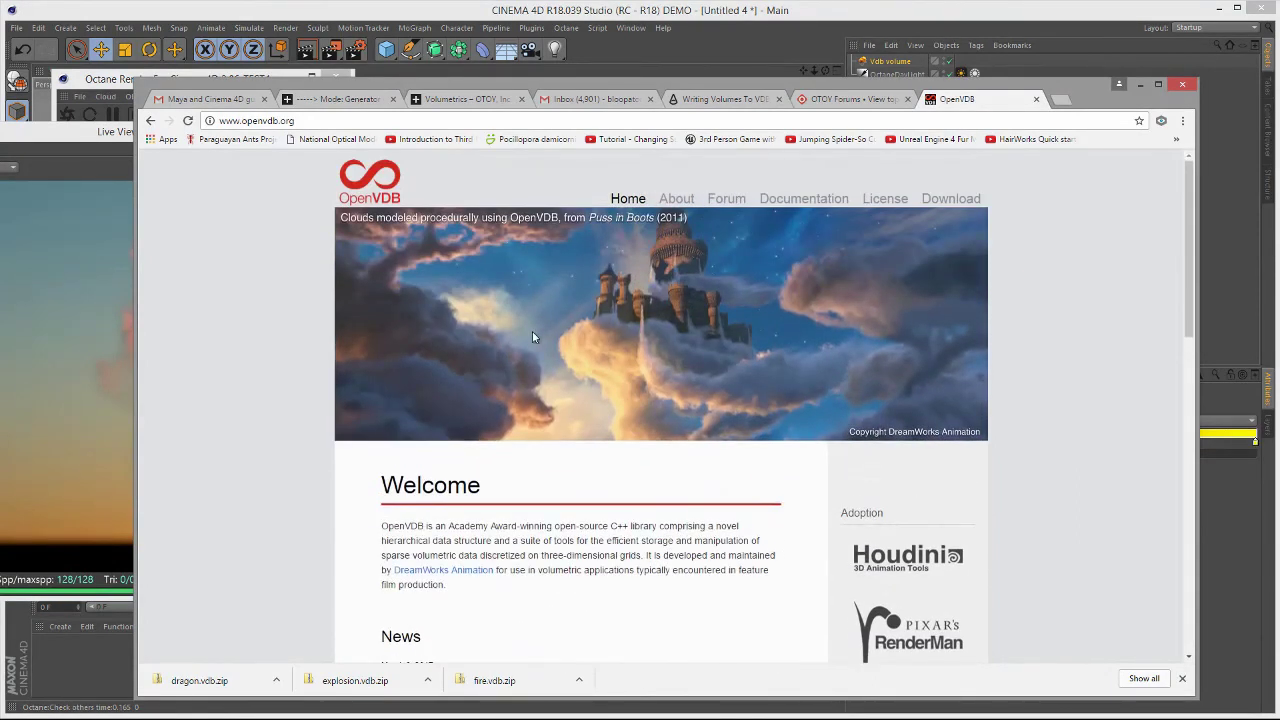
pyautogui.scroll(-3, 532, 336)
pyautogui.scroll(3, 532, 336)
pyautogui.click(949, 200)
pyautogui.scroll(-3, 628, 368)
pyautogui.scroll(-10, 630, 370)
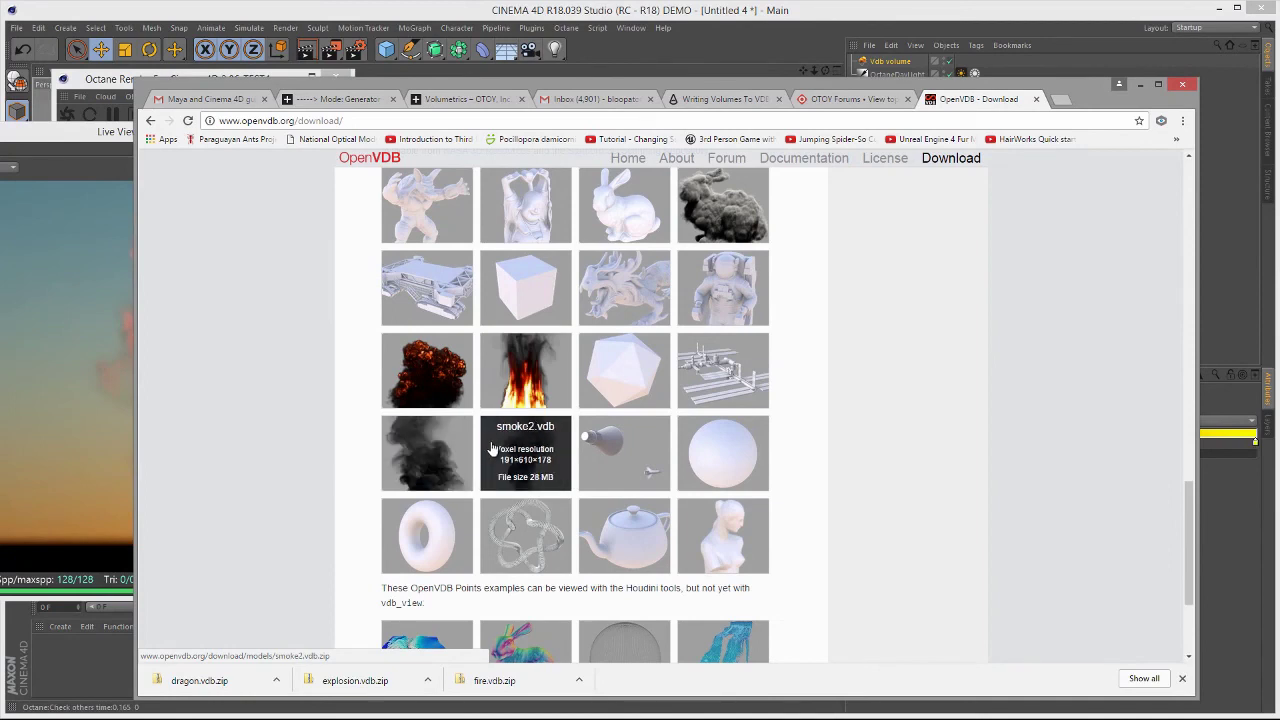
pyautogui.scroll(1, 560, 265)
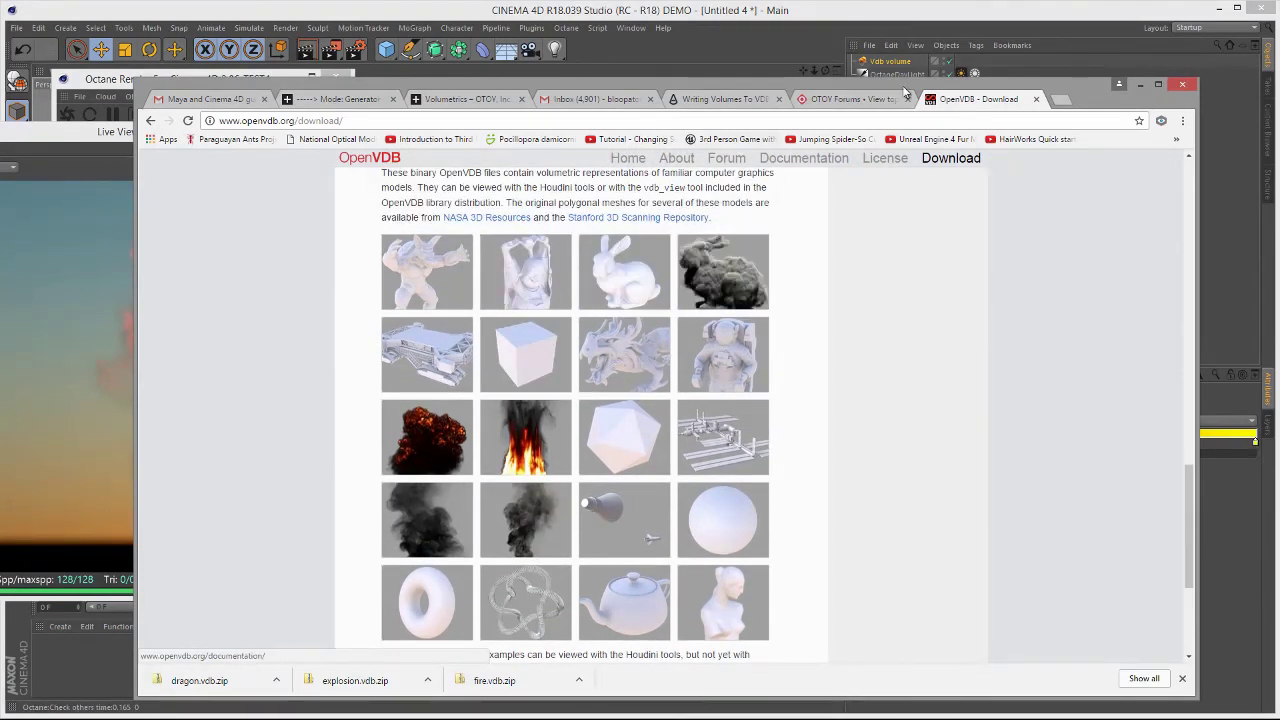
# Step: Return to Cinema 4D and move the Live Viewer fully on screen to show the explosion render
pyautogui.click(1140, 84)
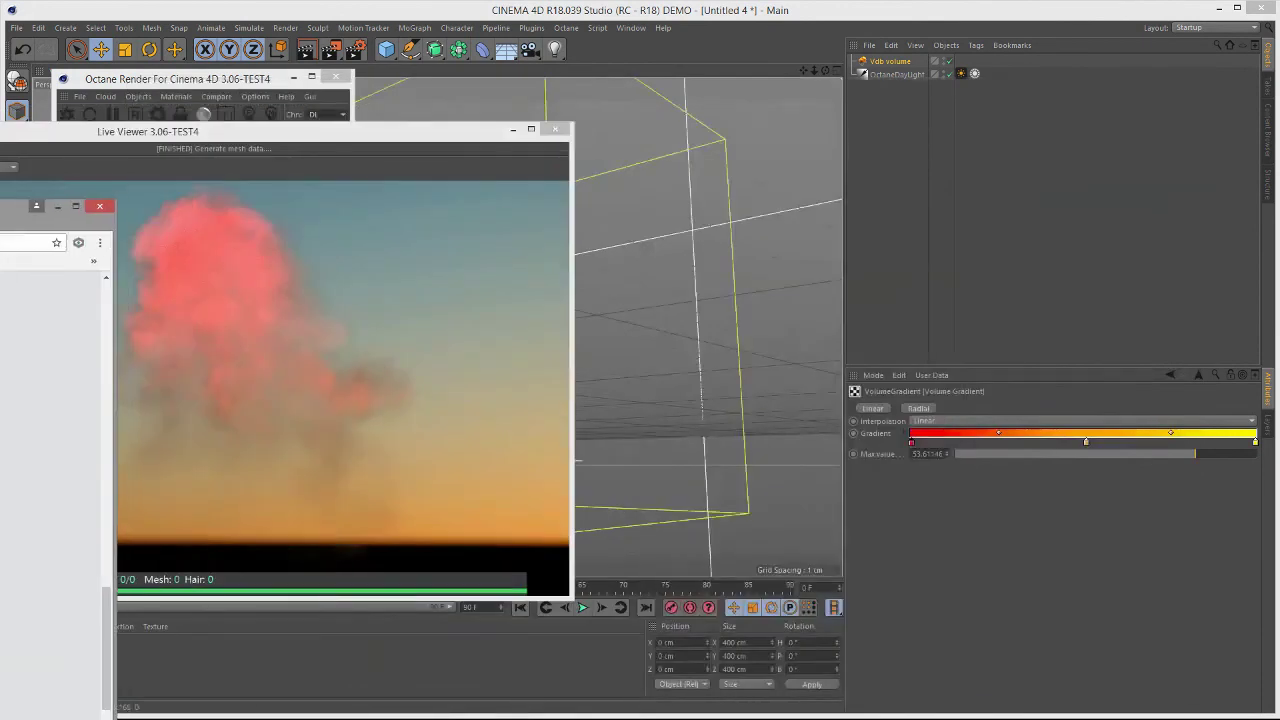
pyautogui.moveTo(344, 130); pyautogui.dragTo(661, 115)
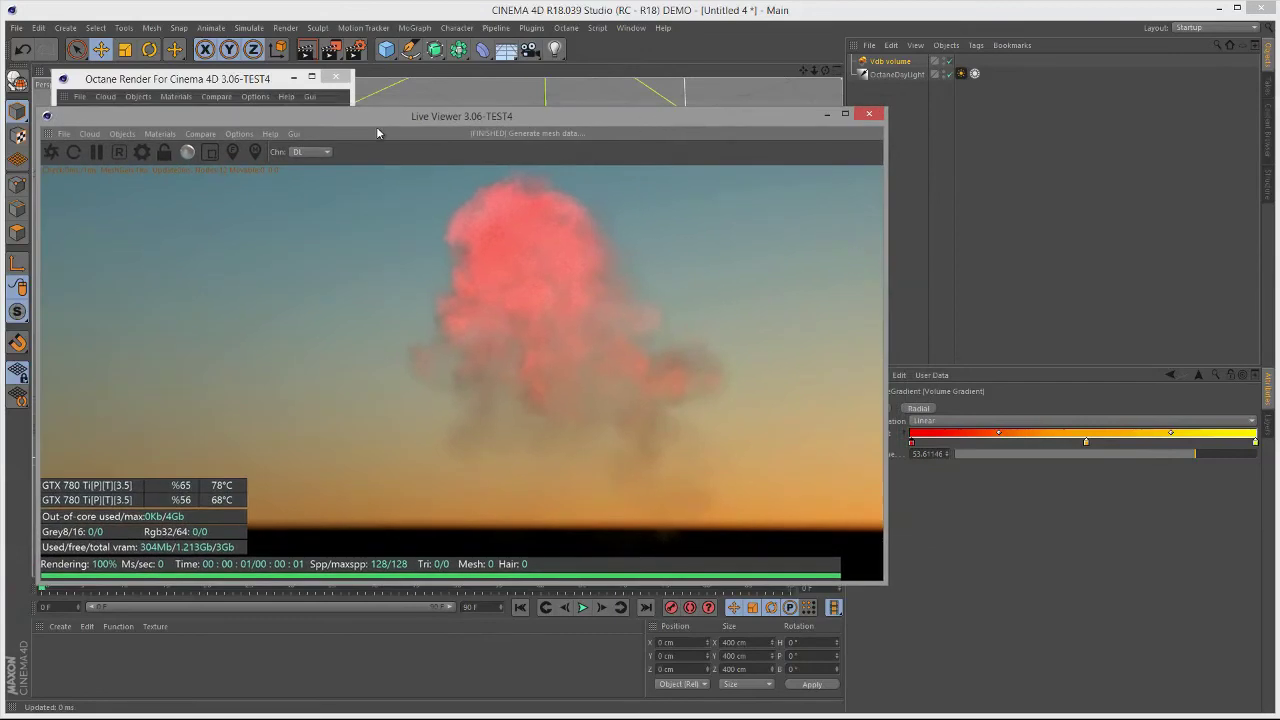